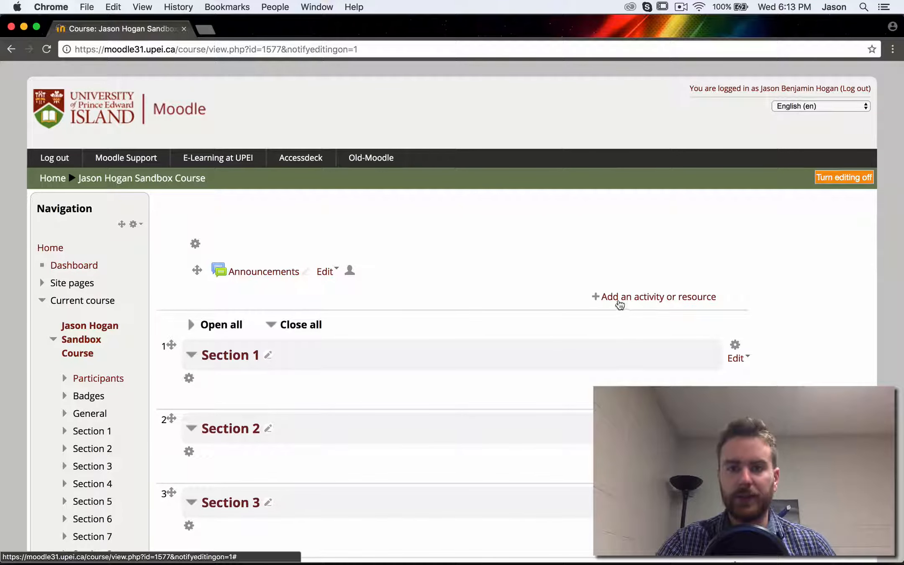
- Add a new Forum activity to the general section above Section 1 of the course
left_click(620, 298)
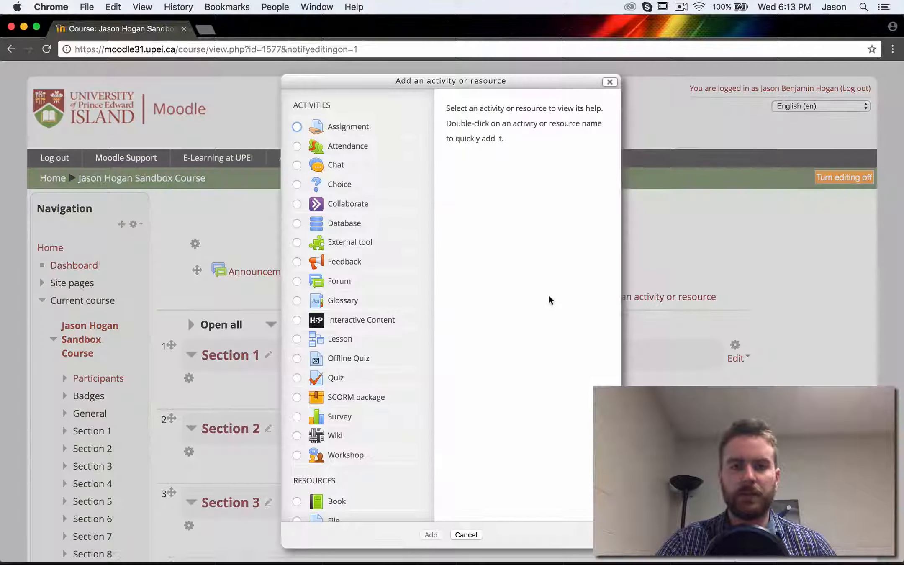
left_click(298, 281)
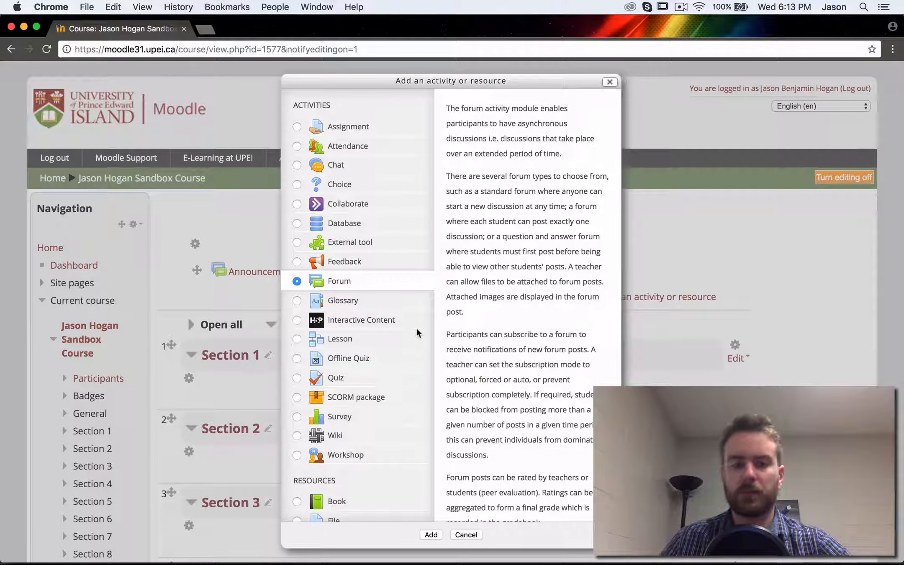
left_click(432, 535)
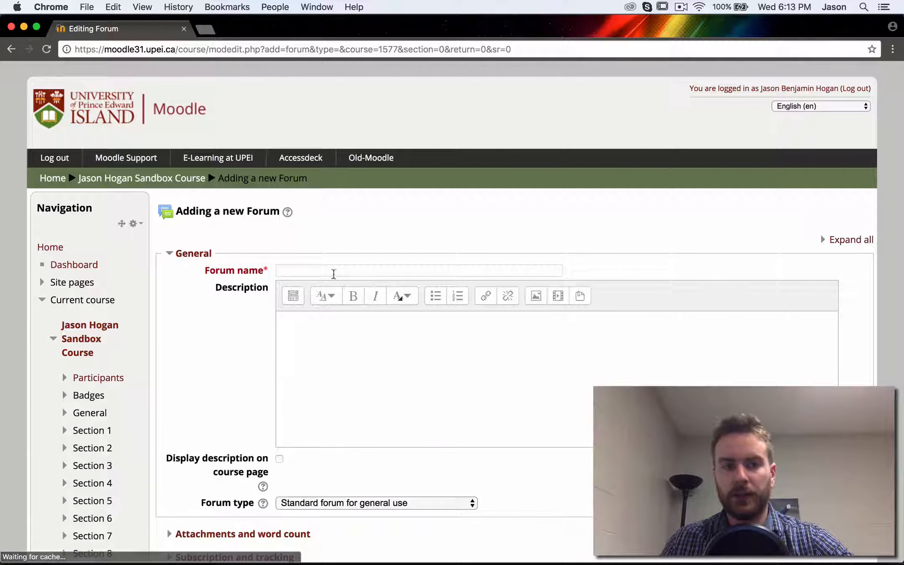
- Name the new forum "Discussion Forum 1 - August 31st to Sept 4"
left_click(339, 272)
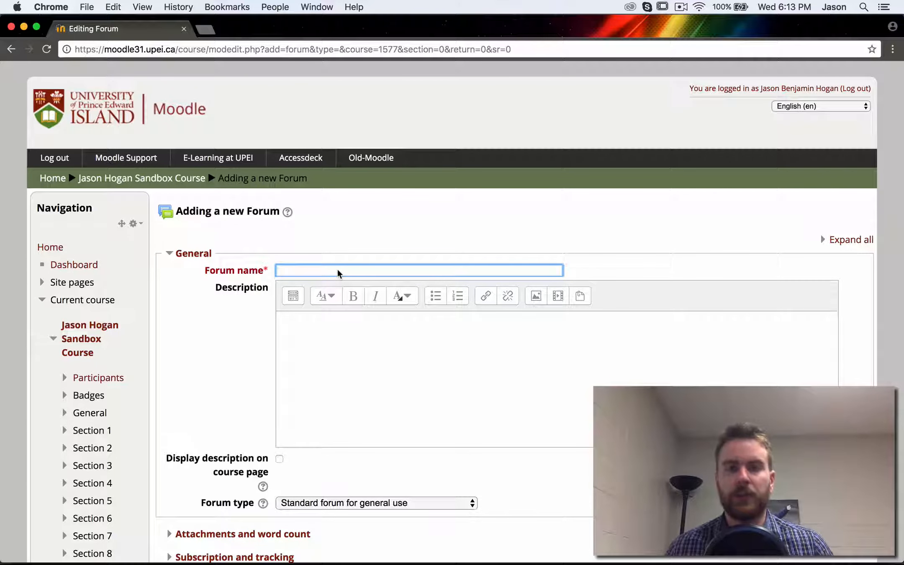
type("Disc")
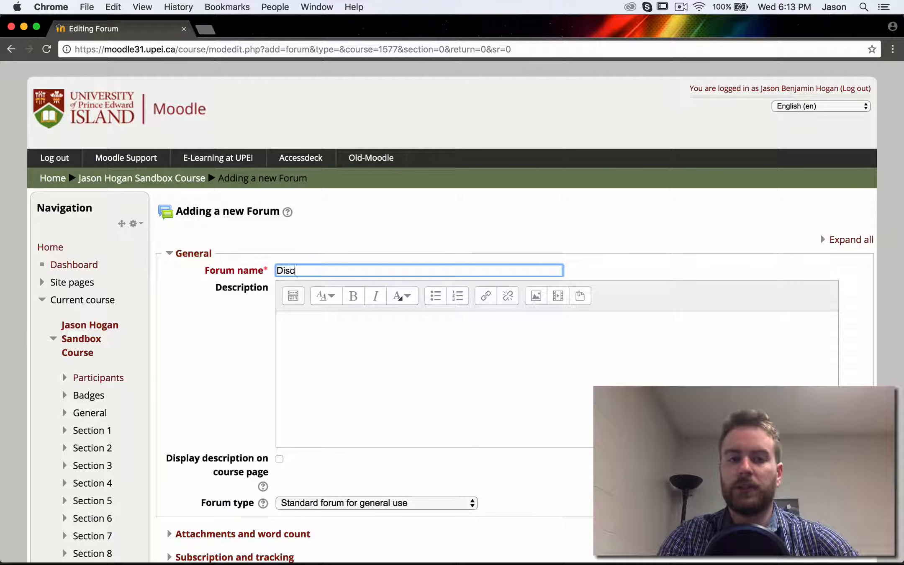
type("ussion Forum 1")
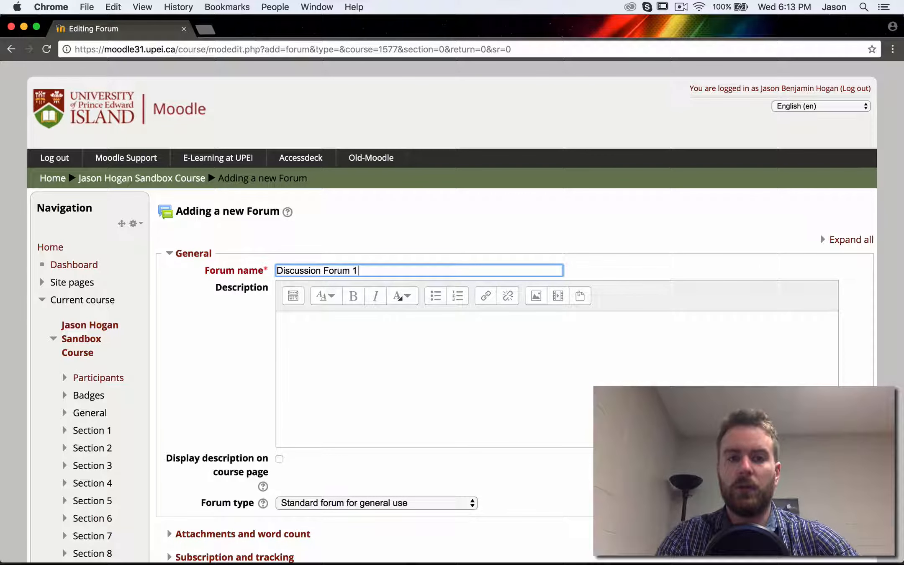
type(" - August")
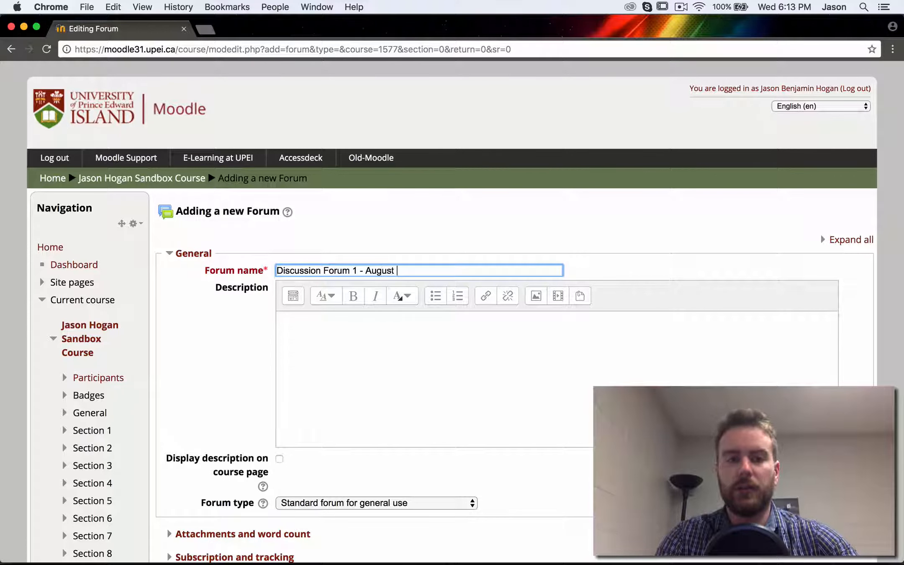
type(" 31")
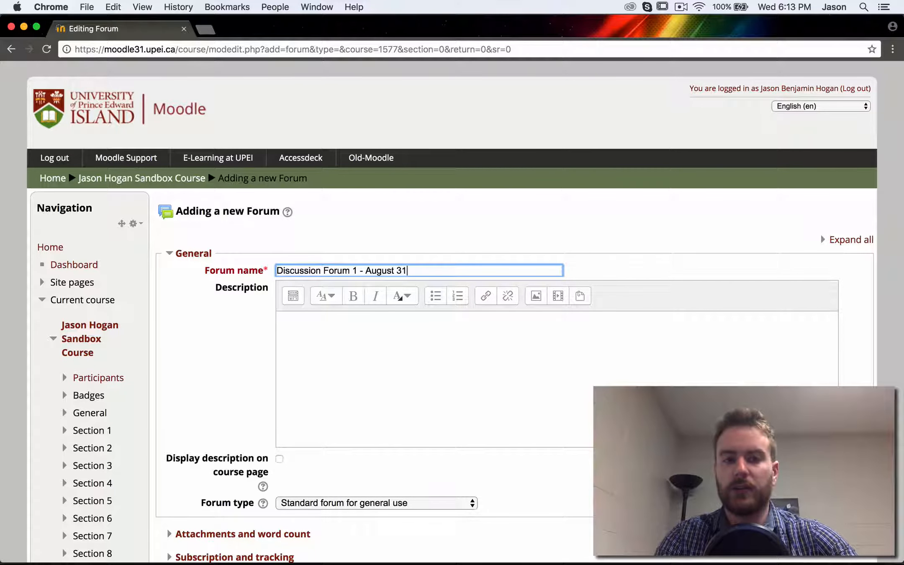
type("st")
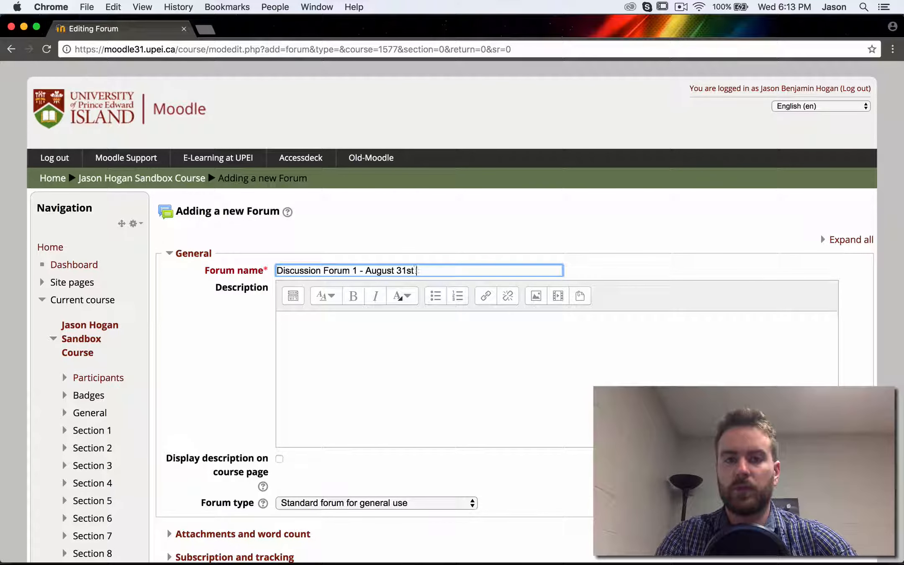
type(" to Sept 4")
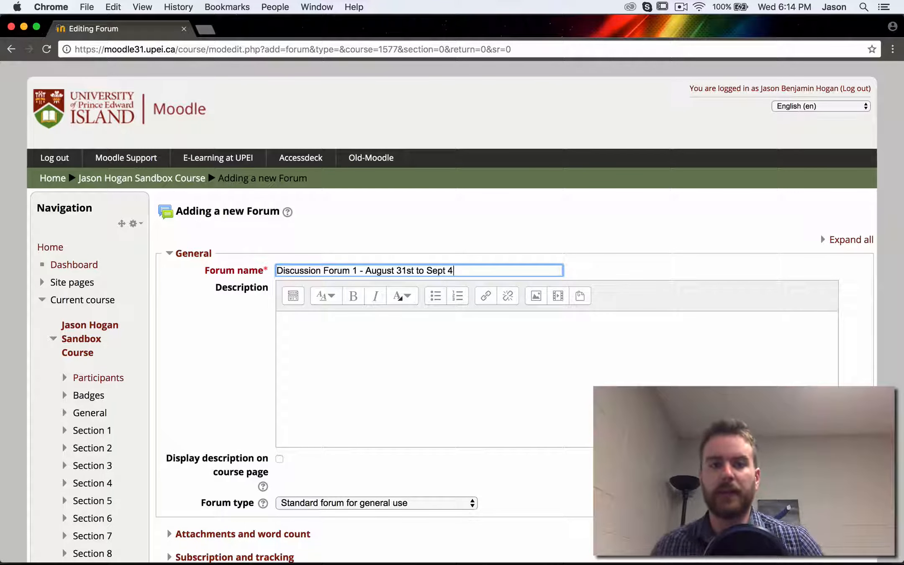
- Remove the date range from the end of the forum name
key("shift+alt+Left")
key("shift+alt+Left")
key("shift+alt+Left")
key("shift+alt+Left")
key("shift+alt+Left")
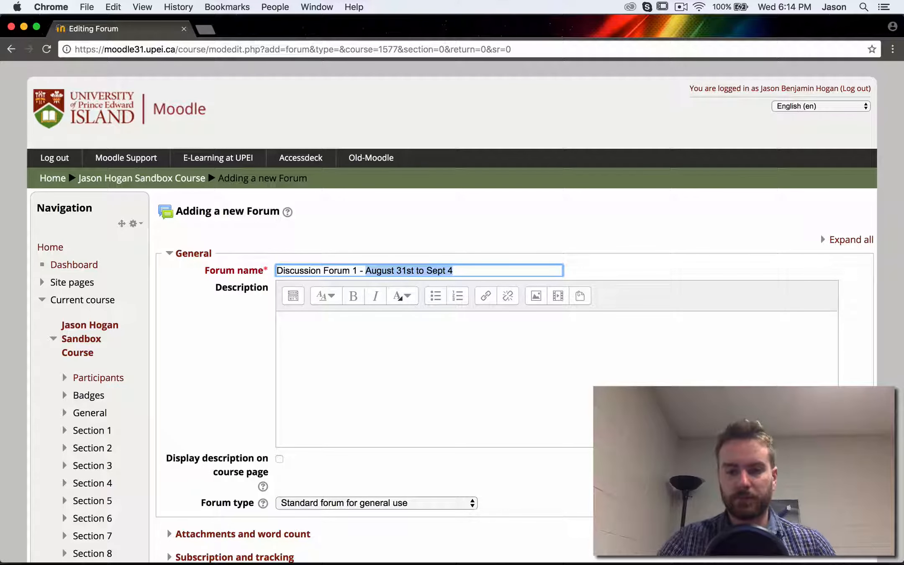
key("BackSpace")
key("BackSpace")
- Replace the entire forum name with "General Class Discussions"
key("super+a")
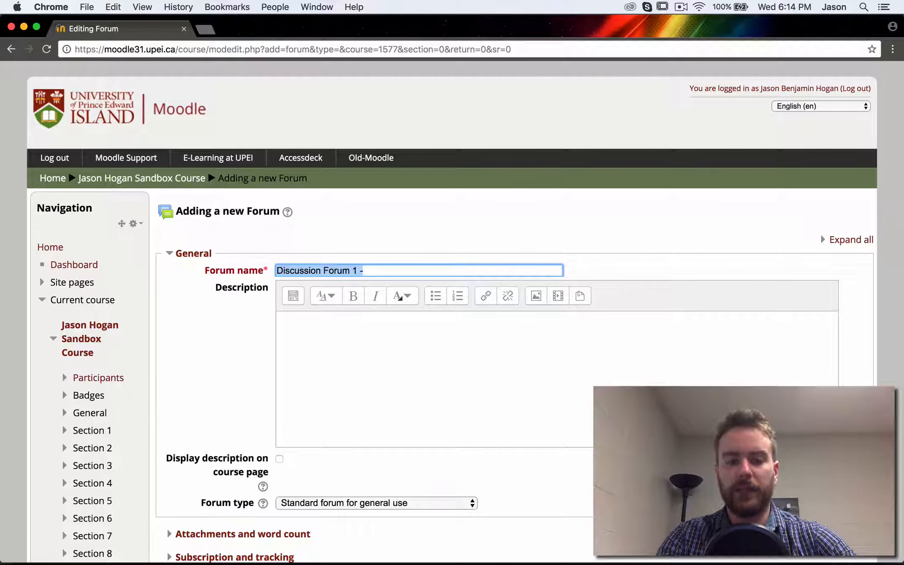
type("General D")
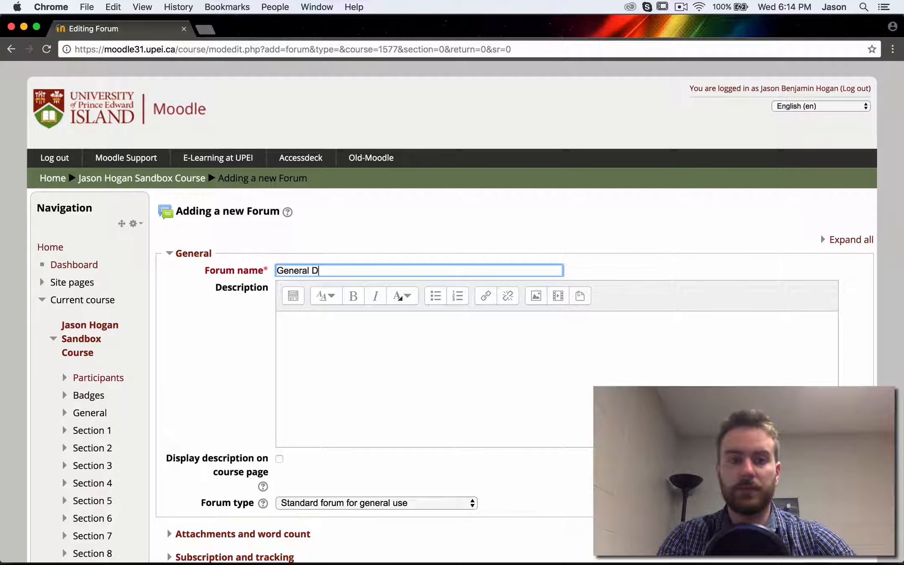
key("BackSpace")
type("Class Di")
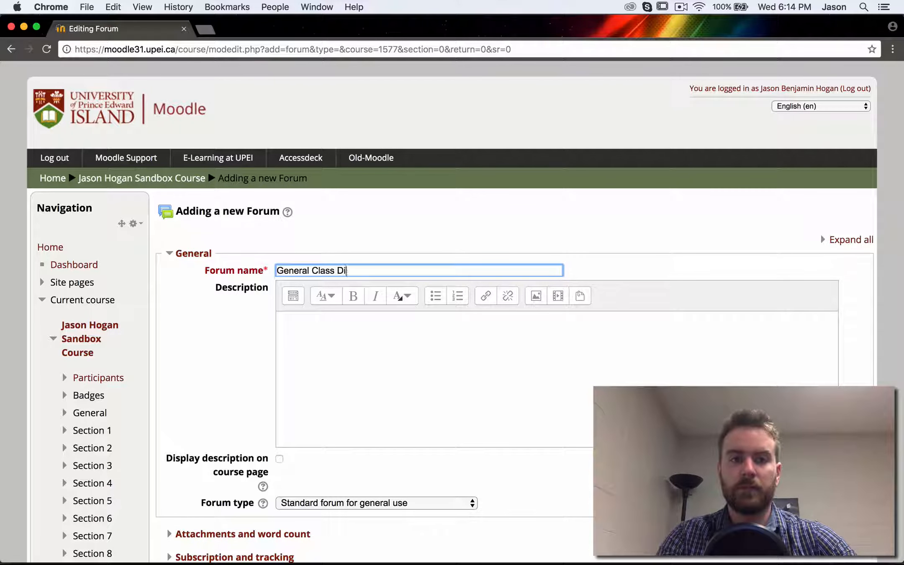
type("scussed")
key("BackSpace")
key("BackSpace")
type("ions")
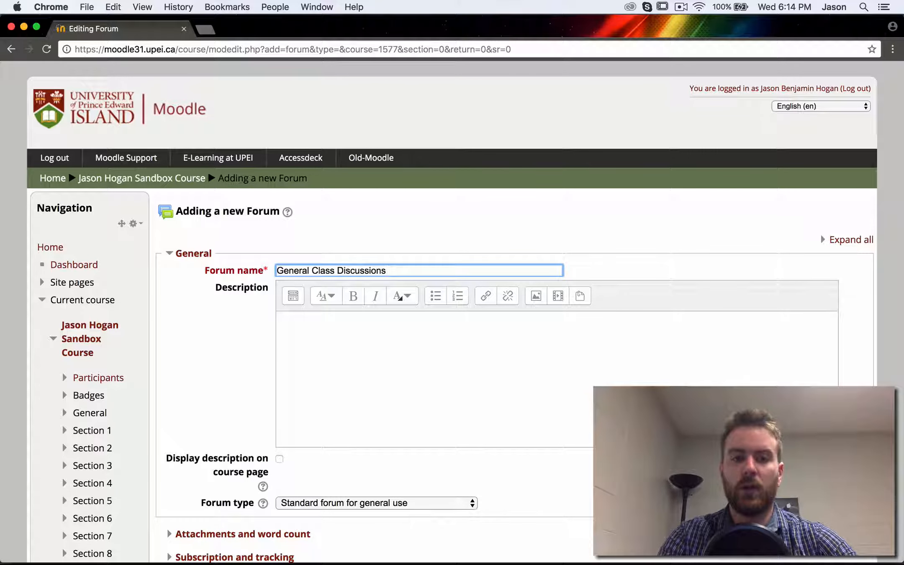
- Rename the forum "Social Area" and choose "Standard forum for general use" as its forum type
key("super+a")
type("Social Area")
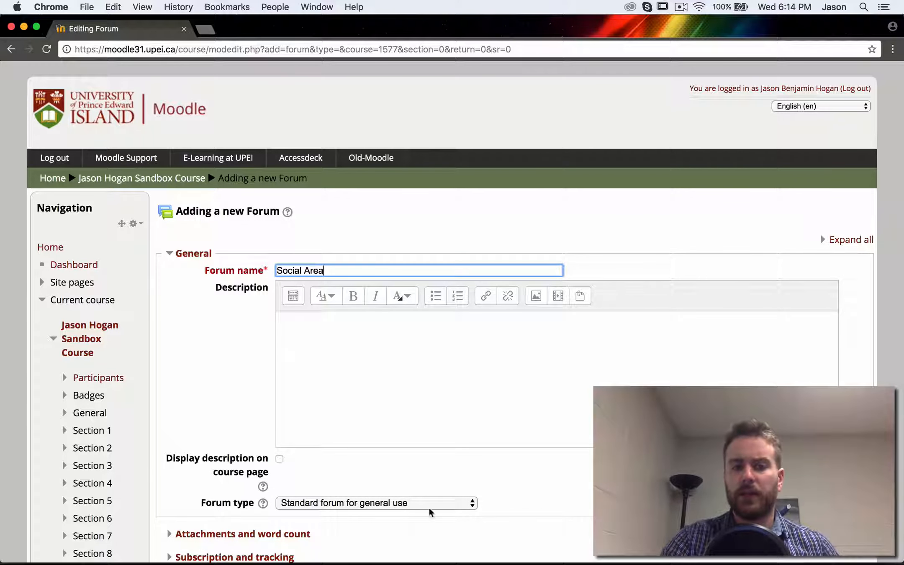
scroll(430, 512, "down", 5)
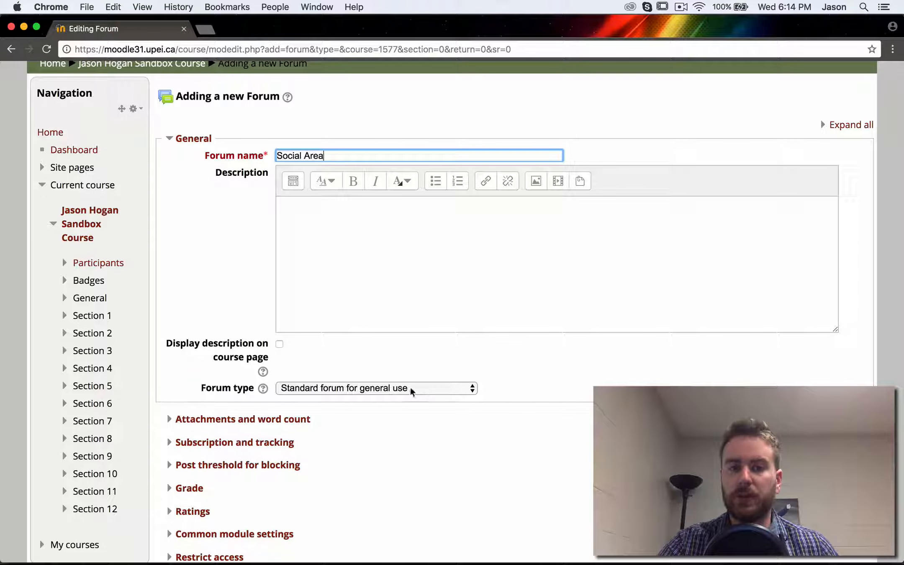
left_click(410, 387)
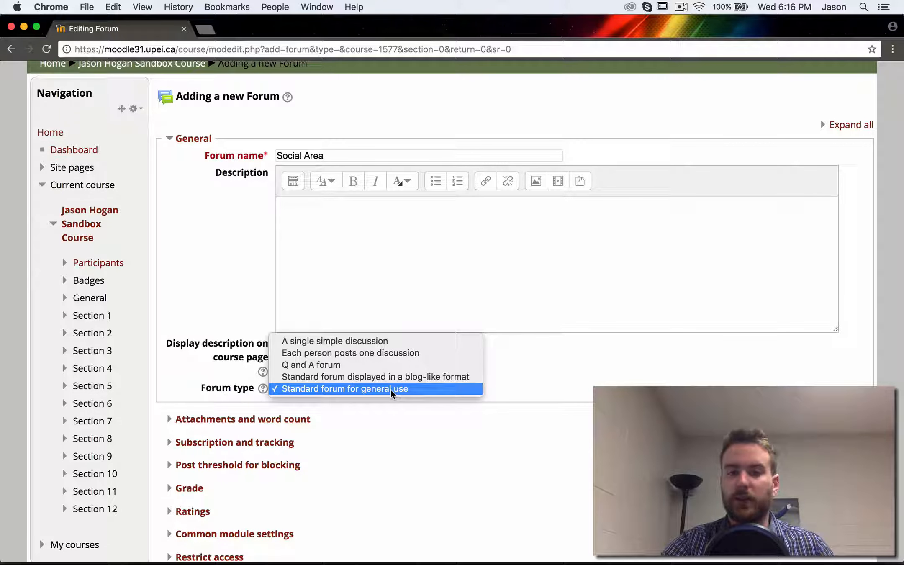
left_click(390, 390)
- Expand the attachments and word count settings and review the choices for displaying the word count
left_click(284, 422)
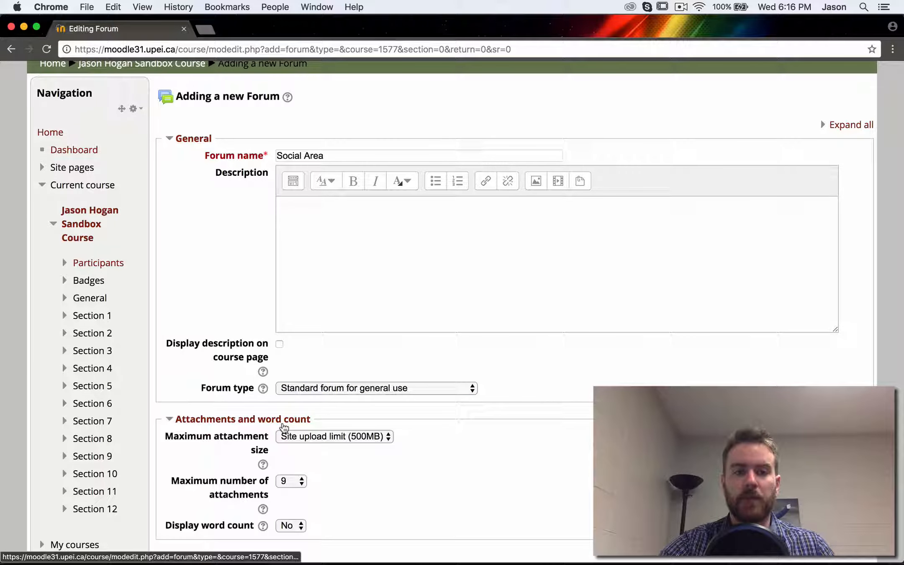
scroll(402, 468, "down", 5)
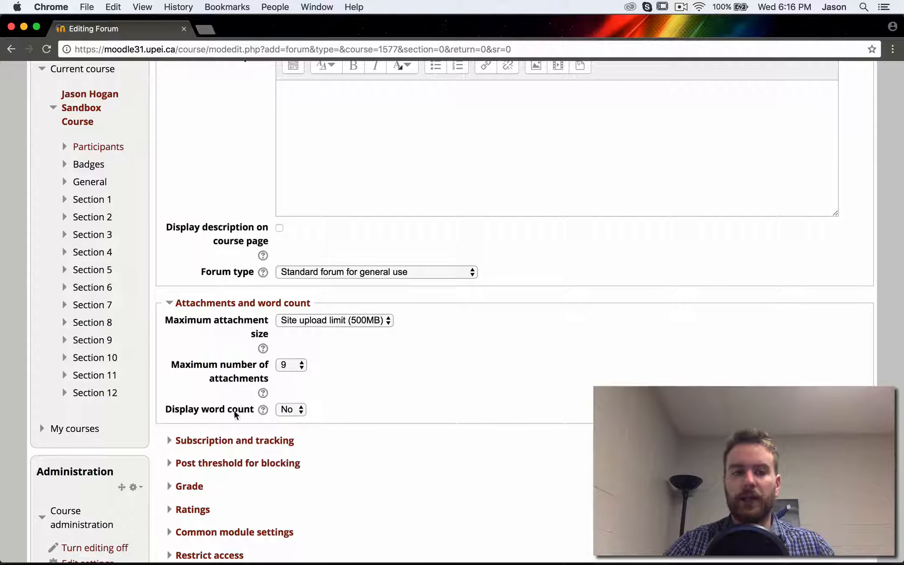
left_click(299, 410)
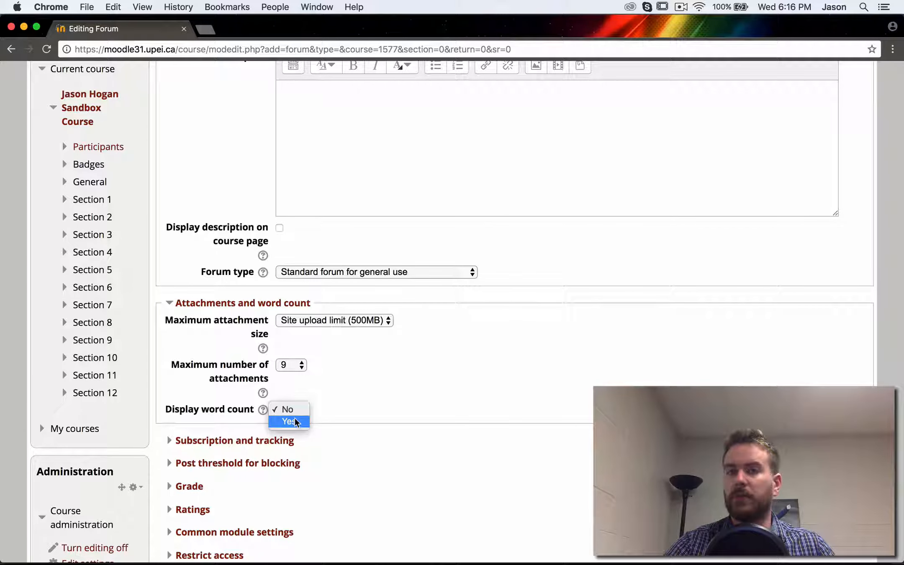
left_click(358, 399)
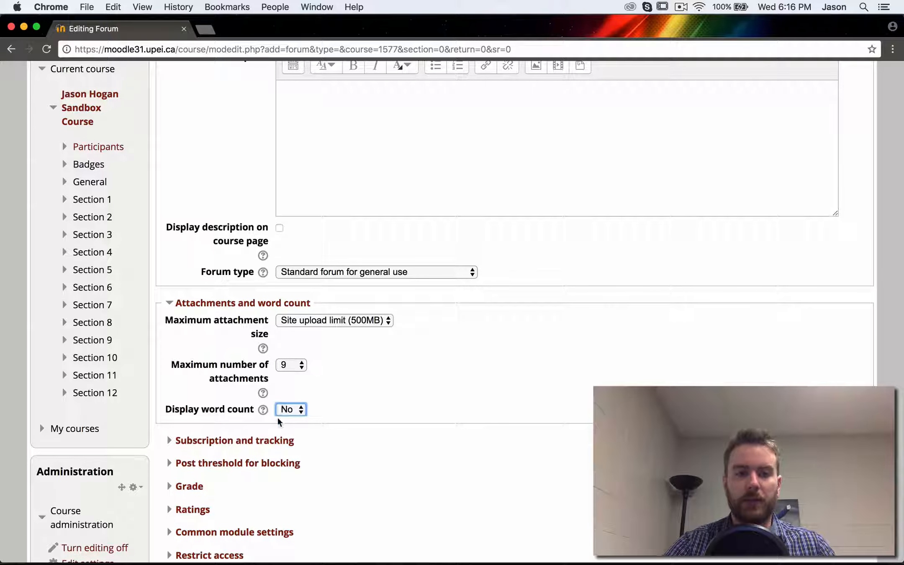
- Try Auto subscription as the forum's subscription mode and set it back to Optional subscription
left_click(276, 441)
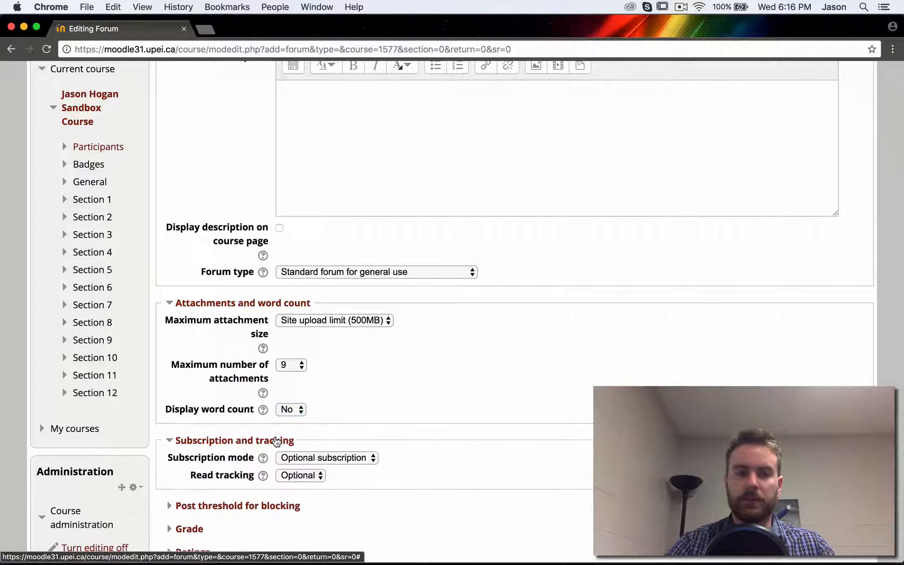
scroll(334, 448, "down", 3)
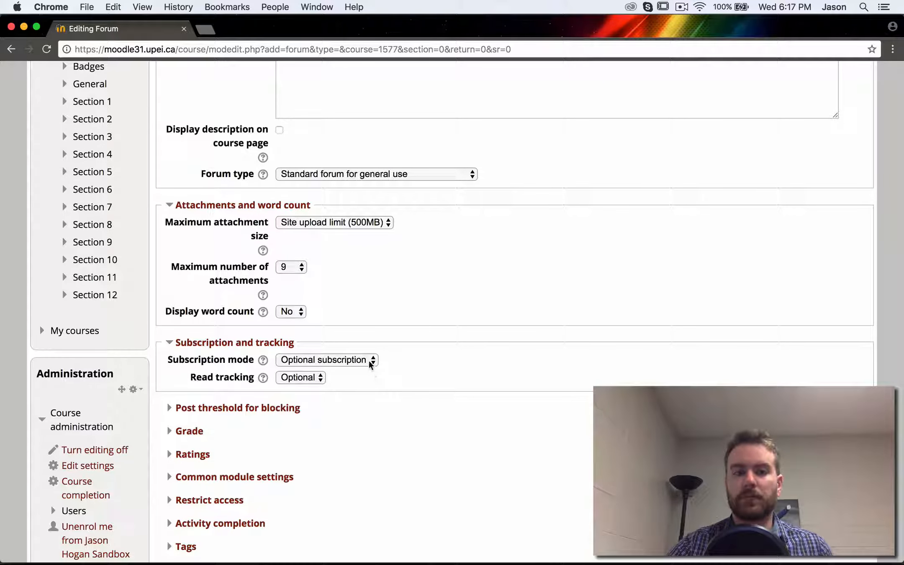
left_click(368, 361)
left_click(368, 378)
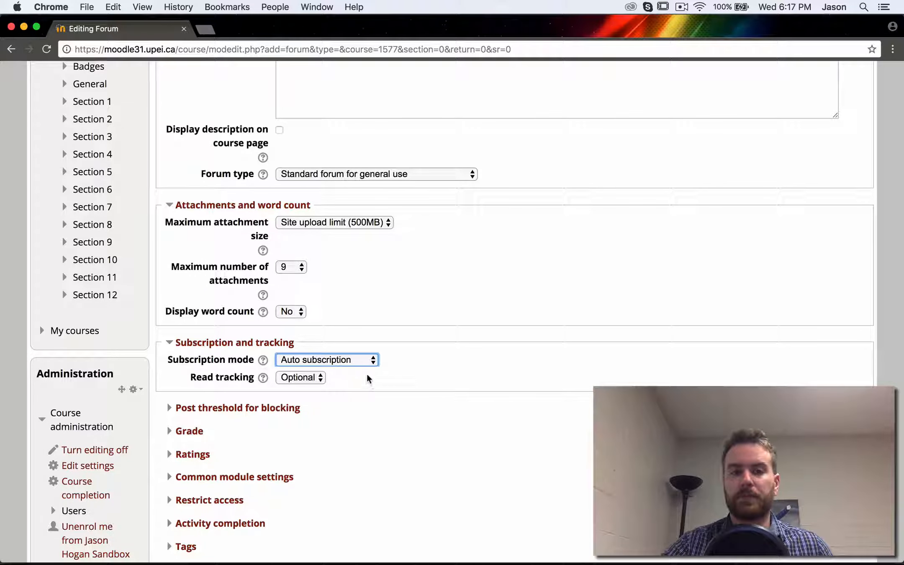
left_click(359, 362)
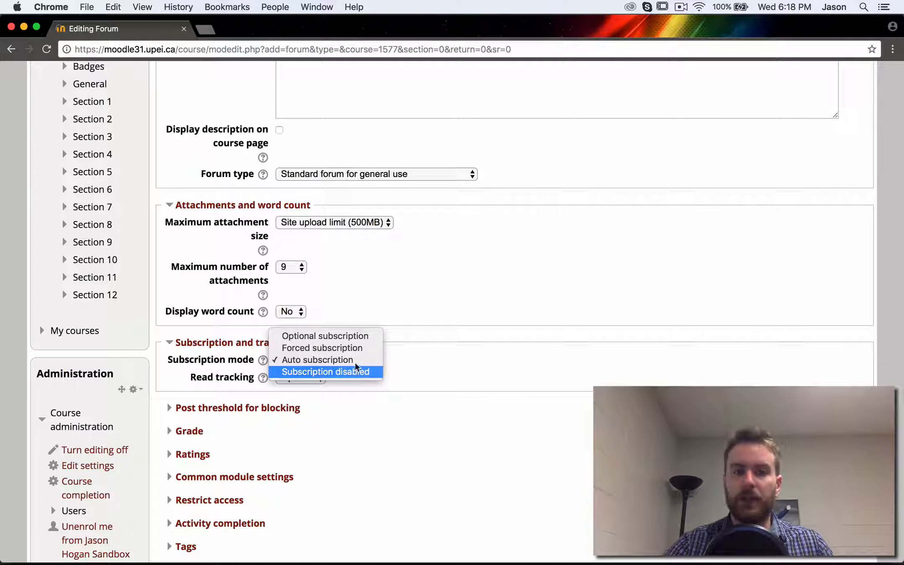
left_click(351, 335)
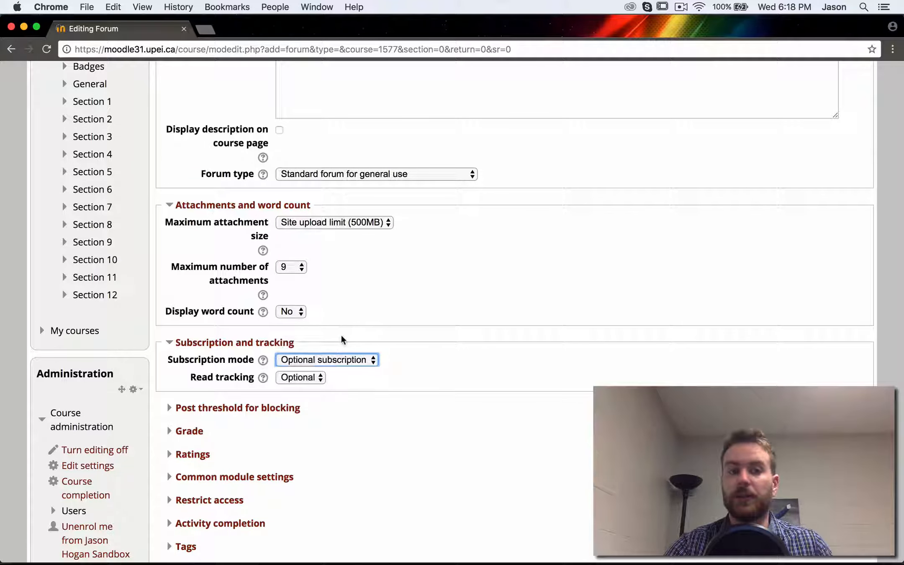
- Expand the forum's grade settings and review the available grade categories
scroll(271, 379, "down", 2)
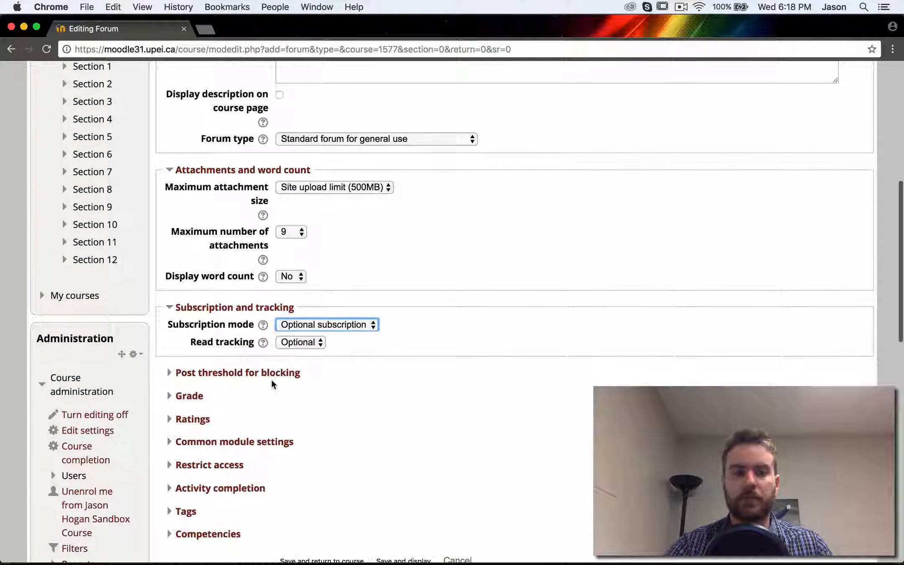
left_click(189, 391)
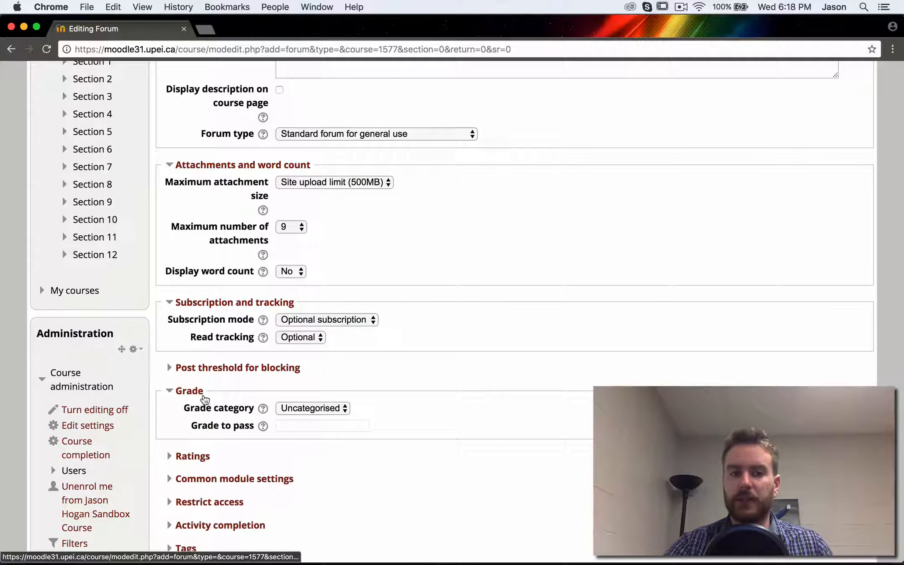
left_click(313, 407)
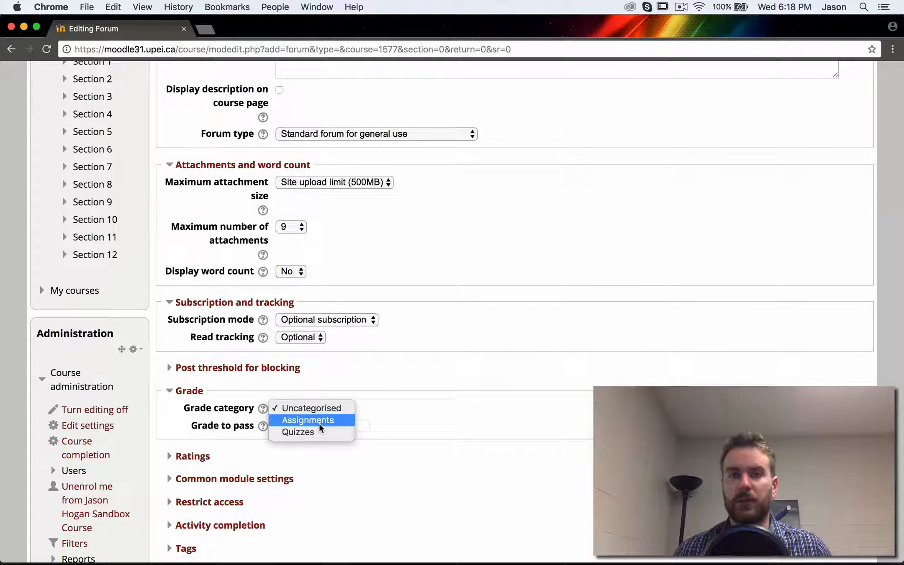
left_click(374, 419)
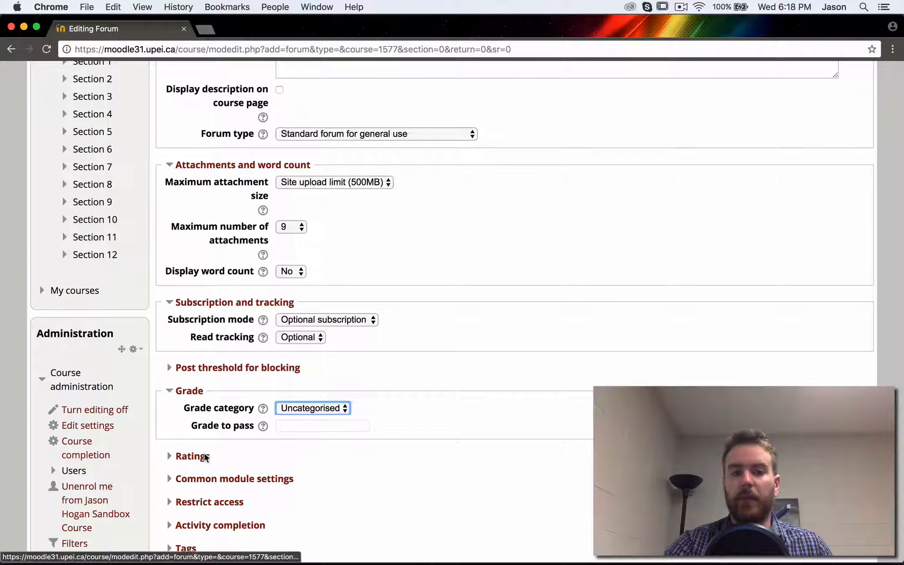
- Expand the forum's ratings settings and set the aggregate type to Average of ratings
left_click(192, 455)
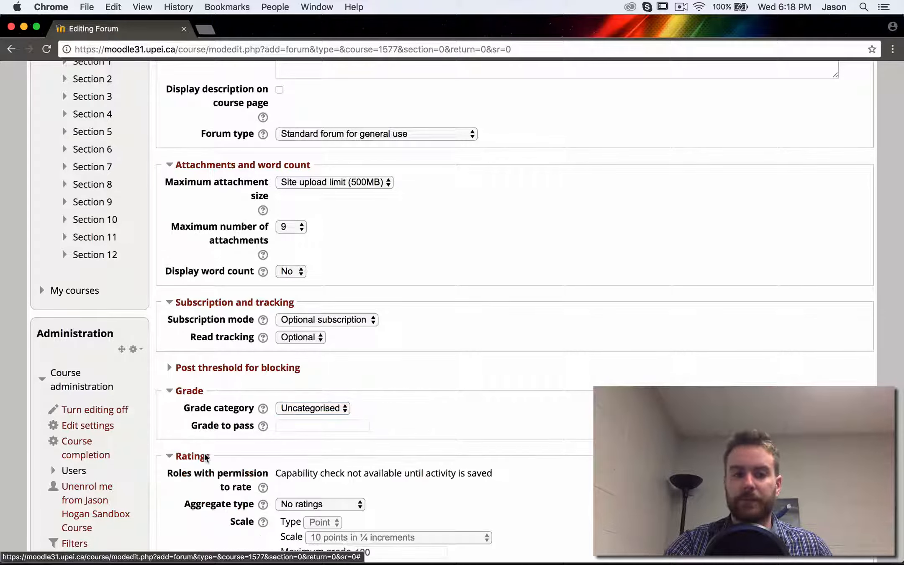
scroll(205, 457, "down", 2)
scroll(205, 456, "down", 6)
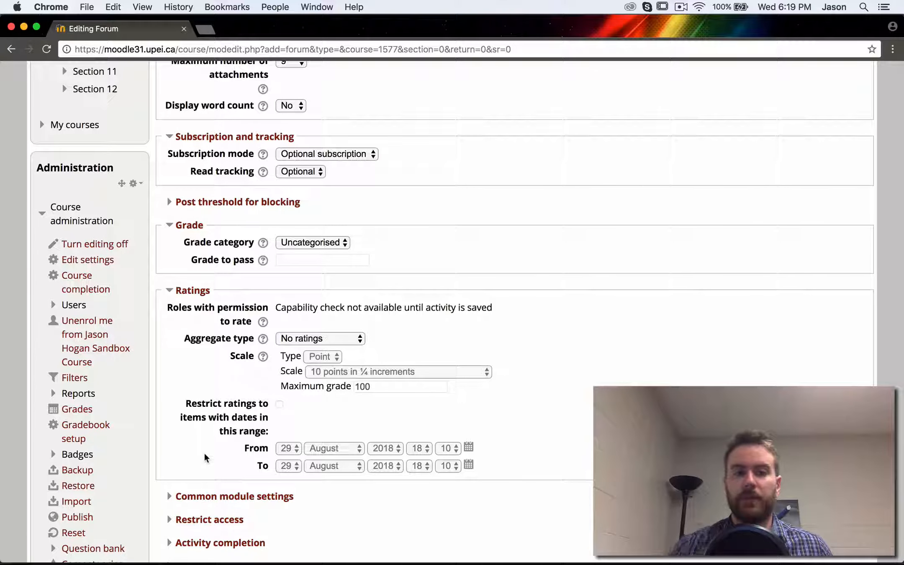
left_click(324, 338)
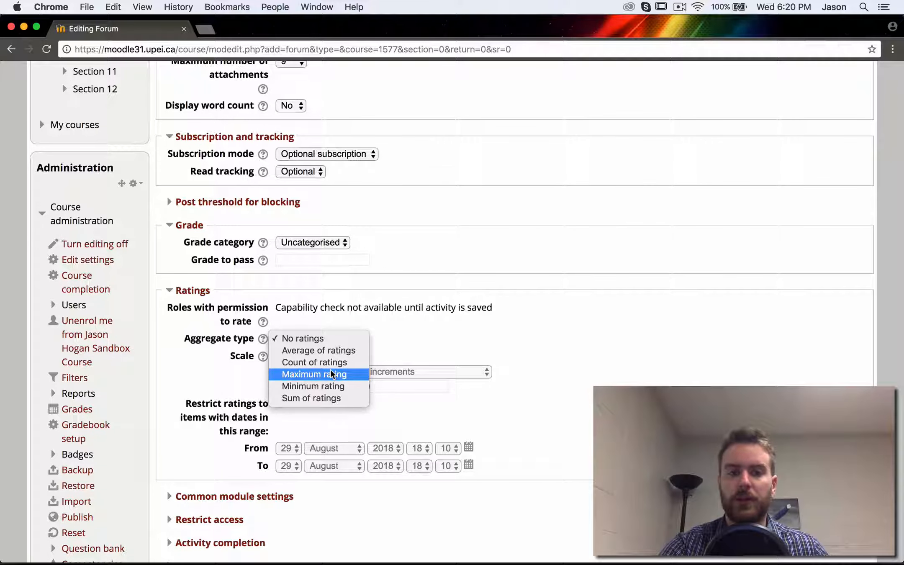
left_click(330, 350)
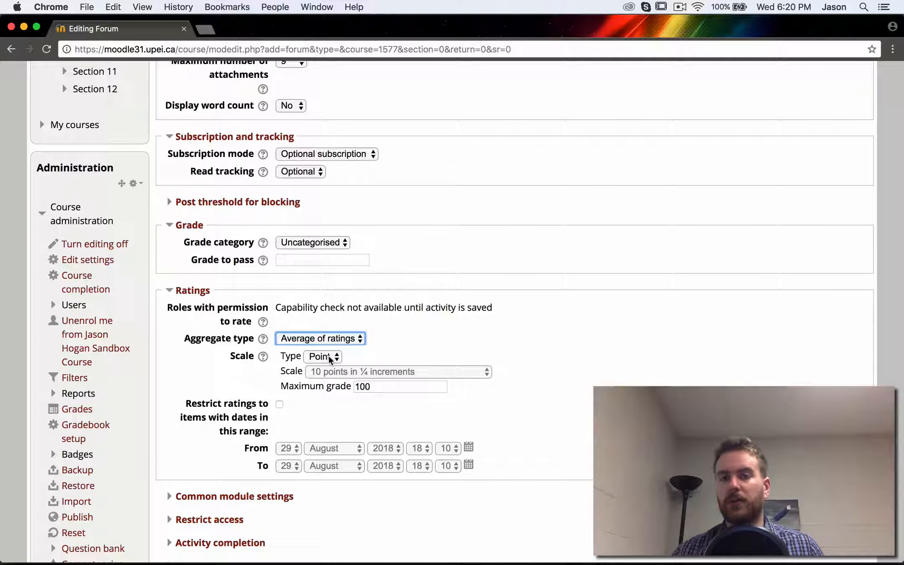
- Set the maximum grade for the forum's ratings to 5
double_click(364, 385)
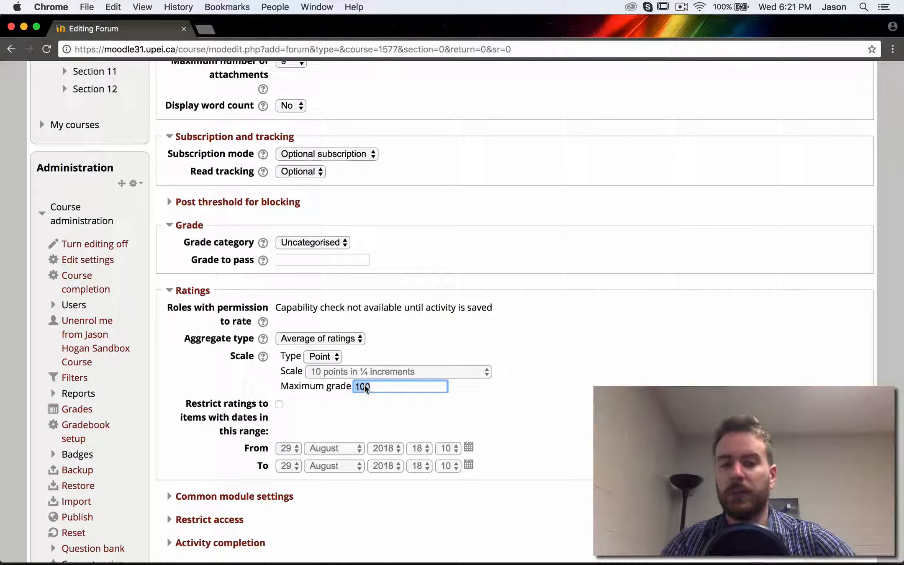
key("BackSpace")
type("5")
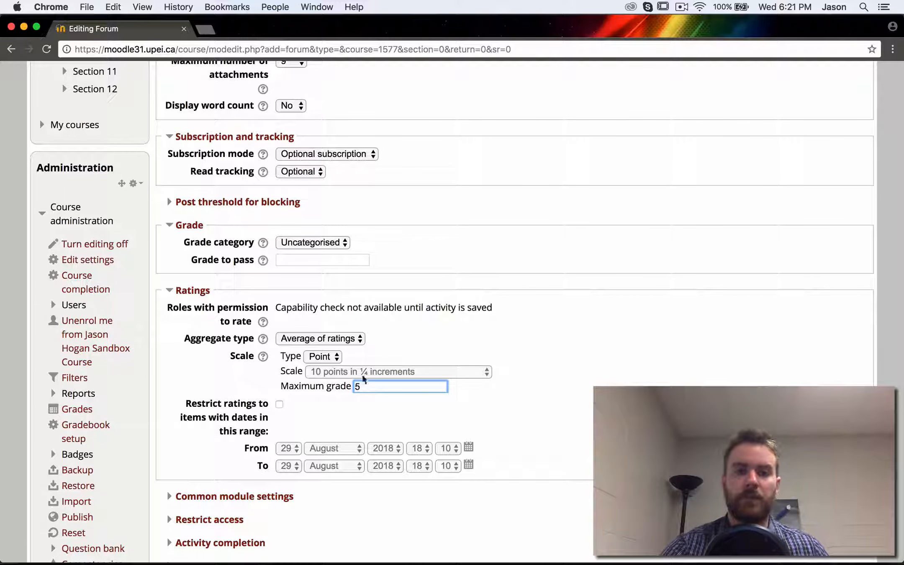
- Try the Scale rating type with the UPEI Pass/Fail Scale, review the other scales, and set the type back to Point
left_click(325, 356)
left_click(324, 347)
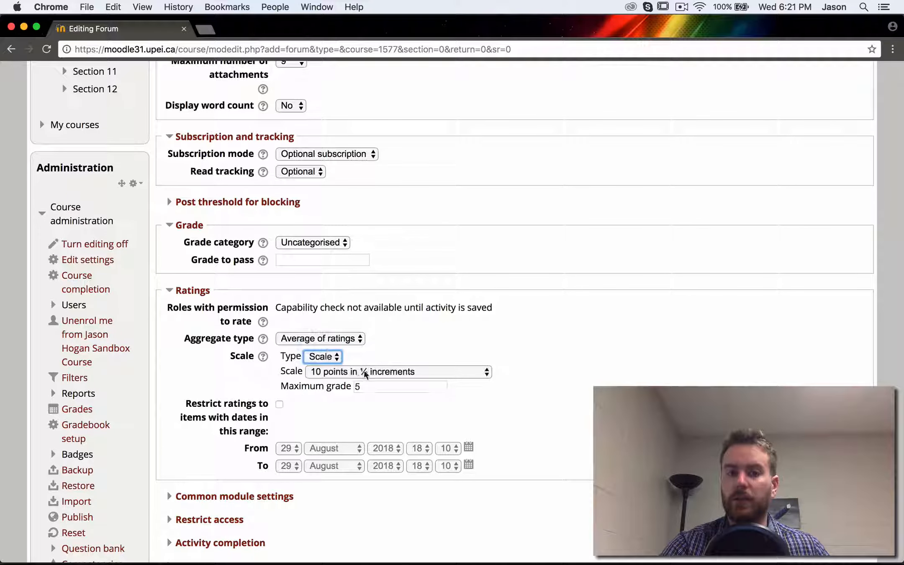
left_click(364, 370)
left_click(379, 467)
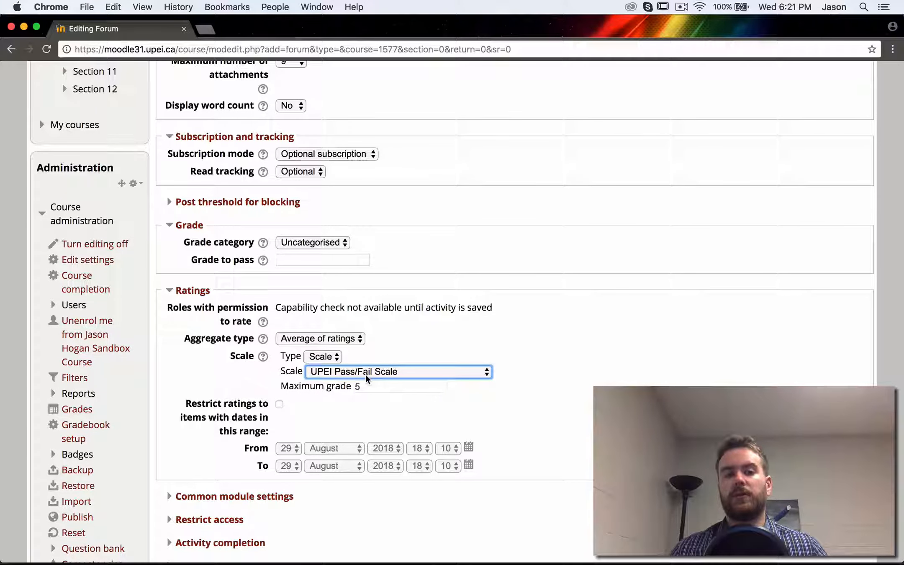
left_click(353, 385)
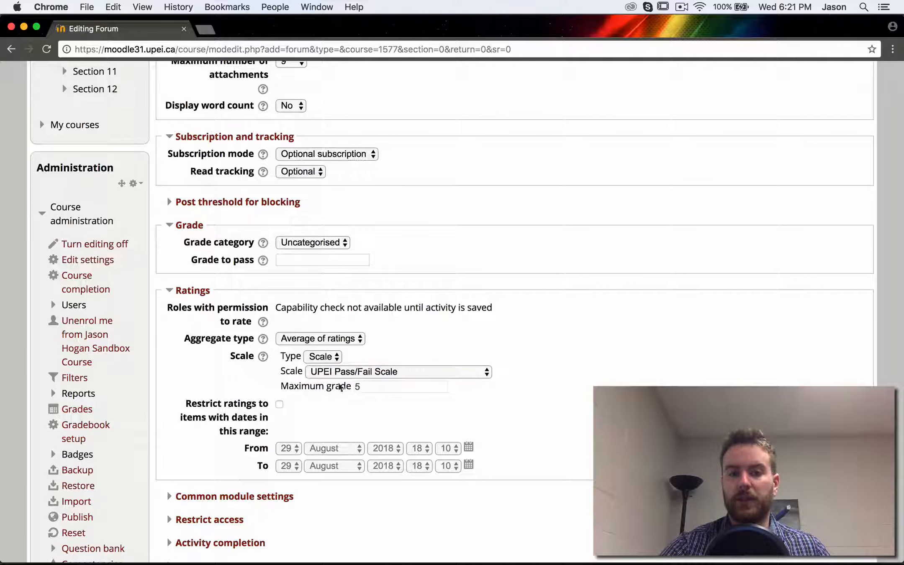
left_click(374, 371)
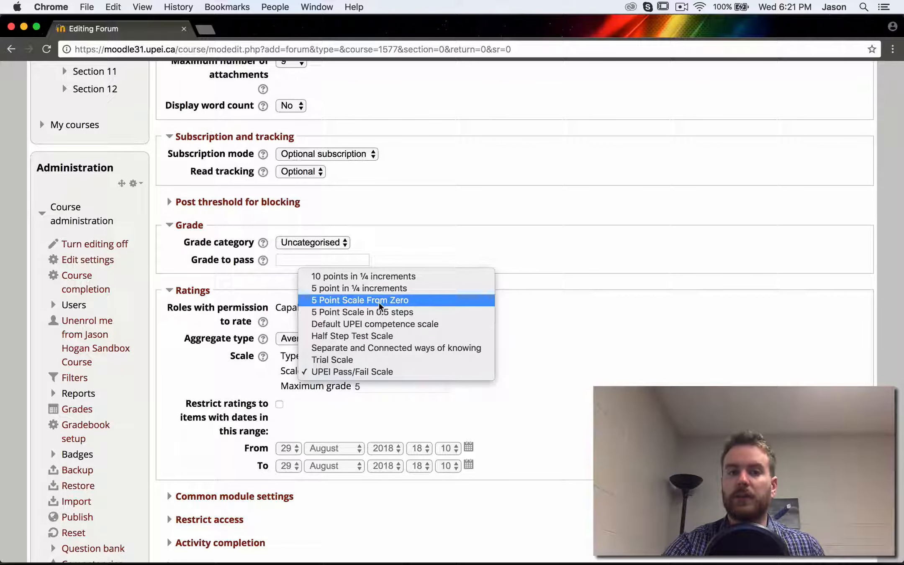
left_click(328, 368)
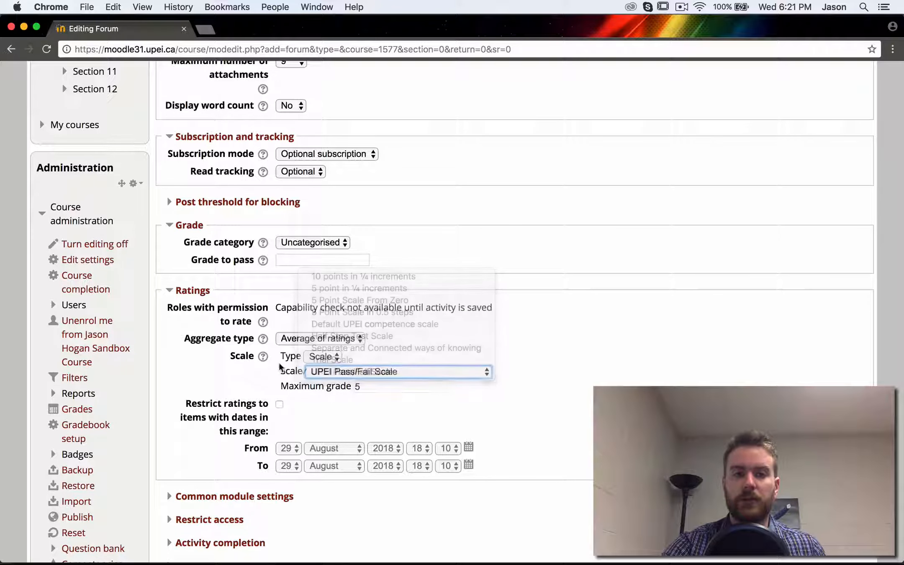
left_click(320, 356)
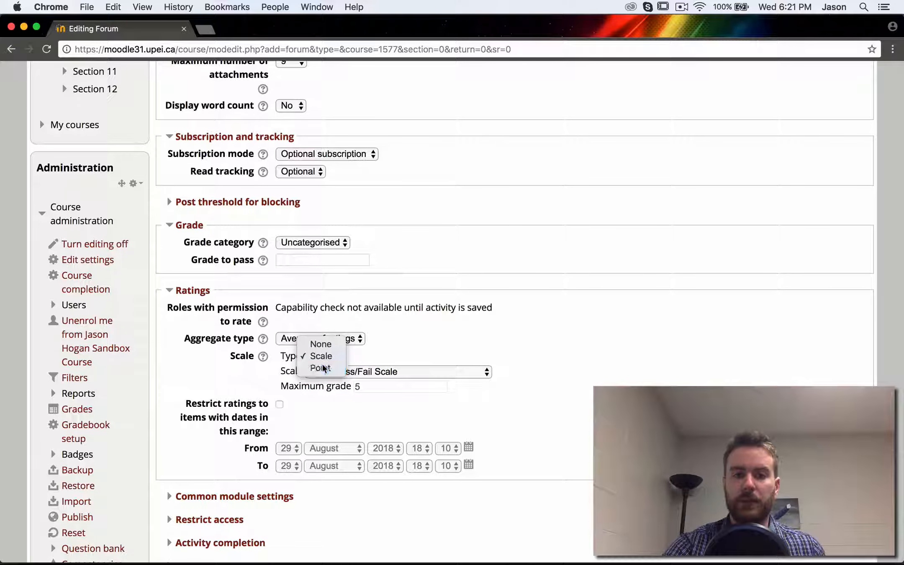
left_click(322, 366)
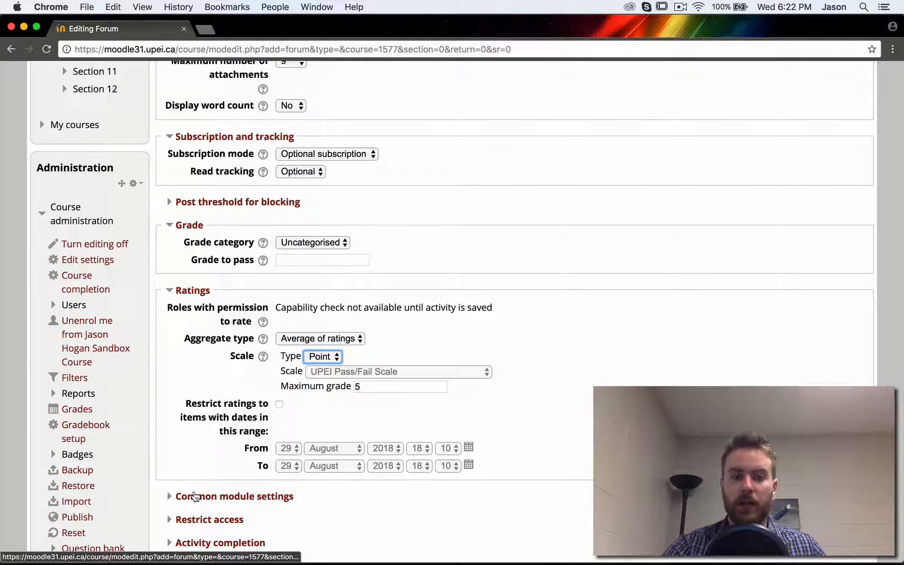
- Expand the common module settings and review the visibility, group mode and grouping choices
scroll(195, 497, "down", 3)
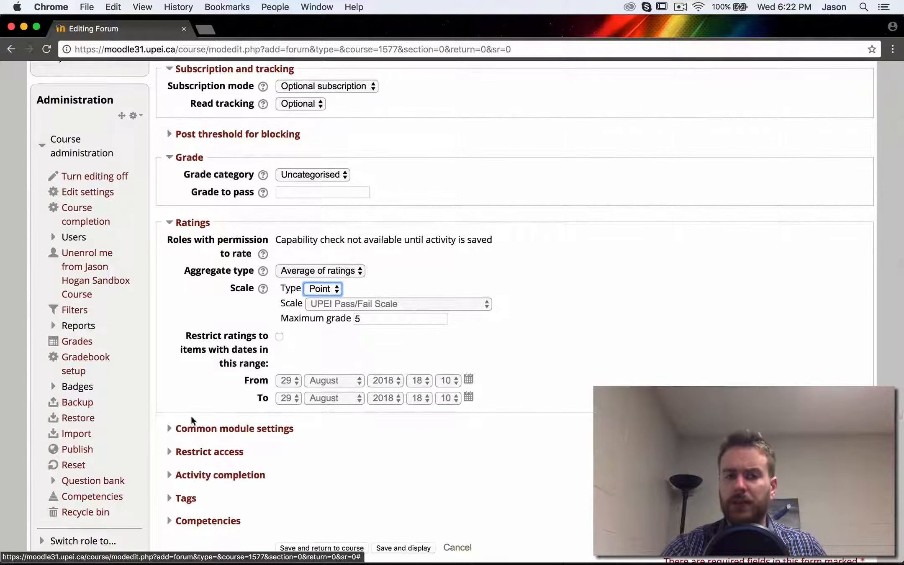
left_click(200, 430)
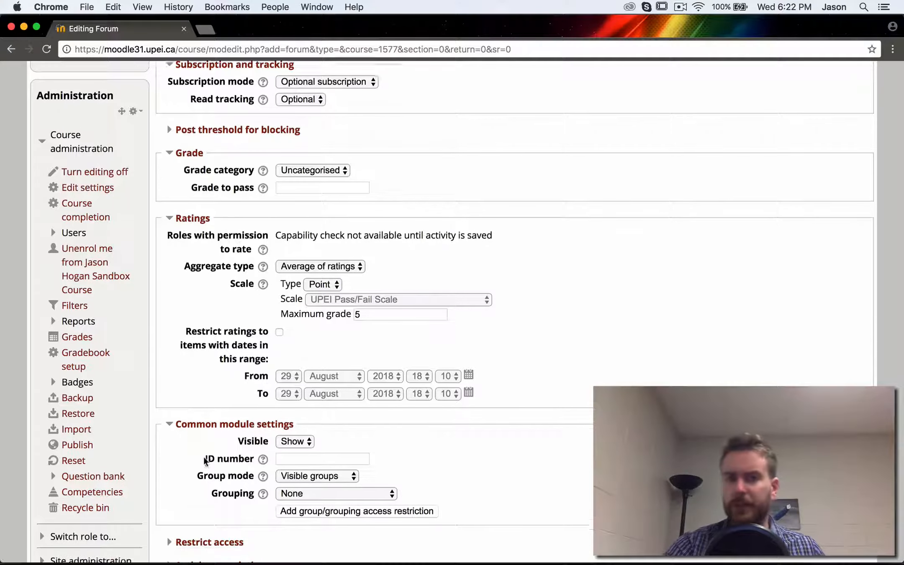
scroll(202, 456, "down", 3)
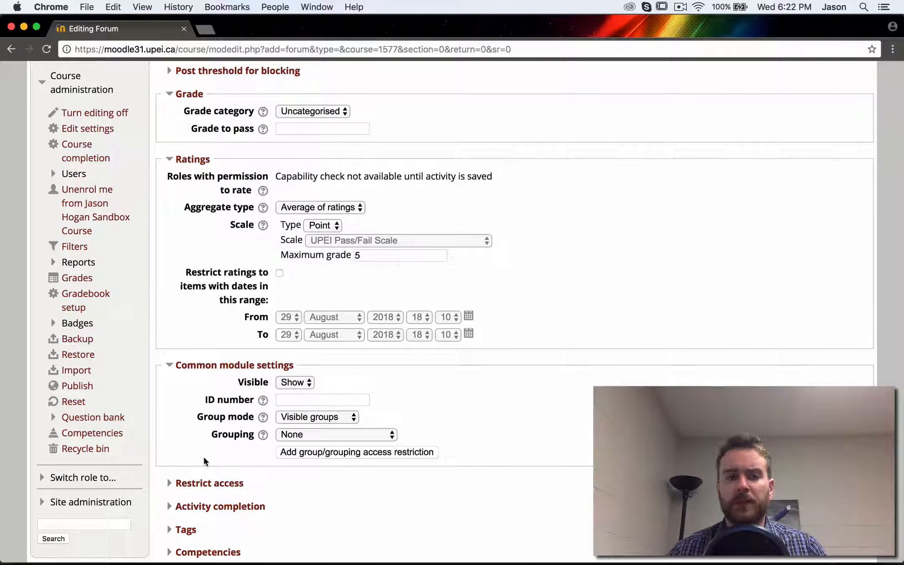
left_click(304, 382)
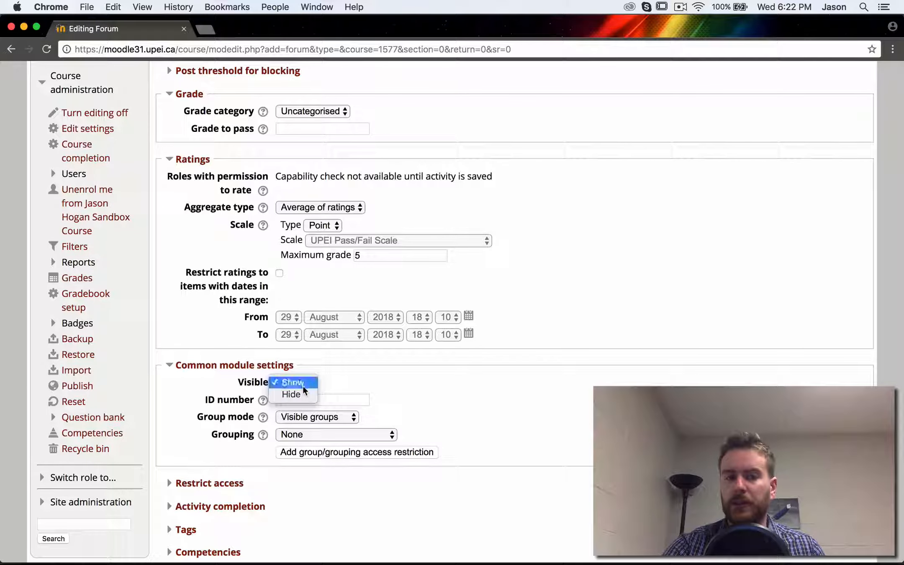
left_click(303, 382)
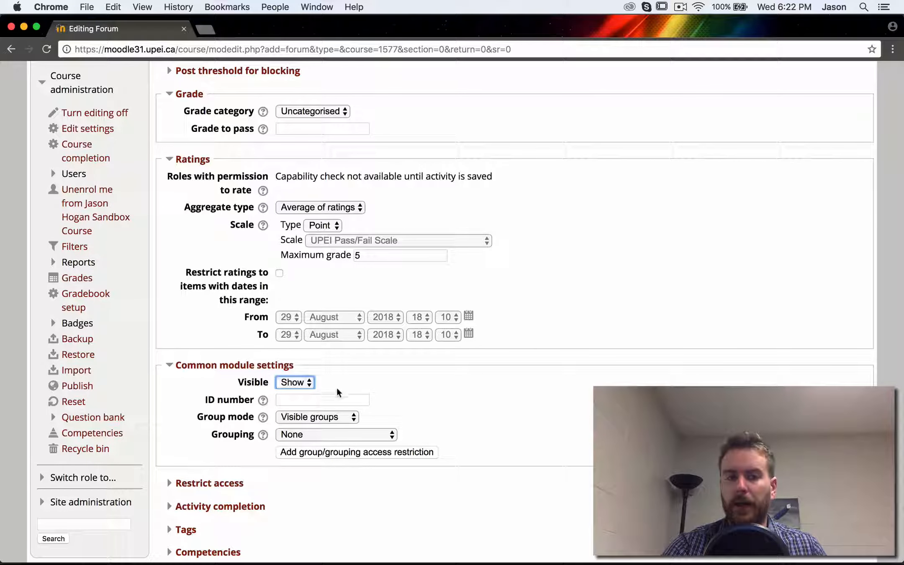
left_click(333, 417)
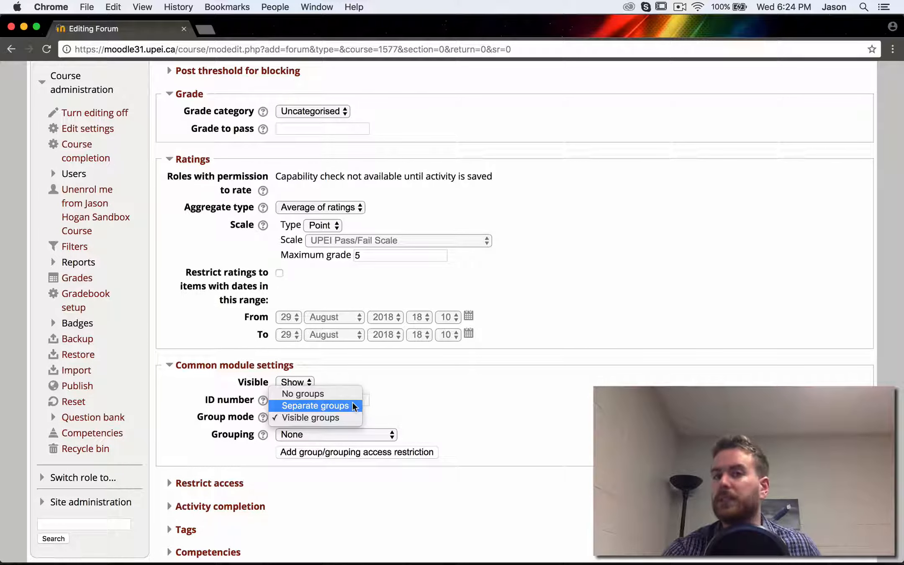
left_click(449, 420)
left_click(347, 435)
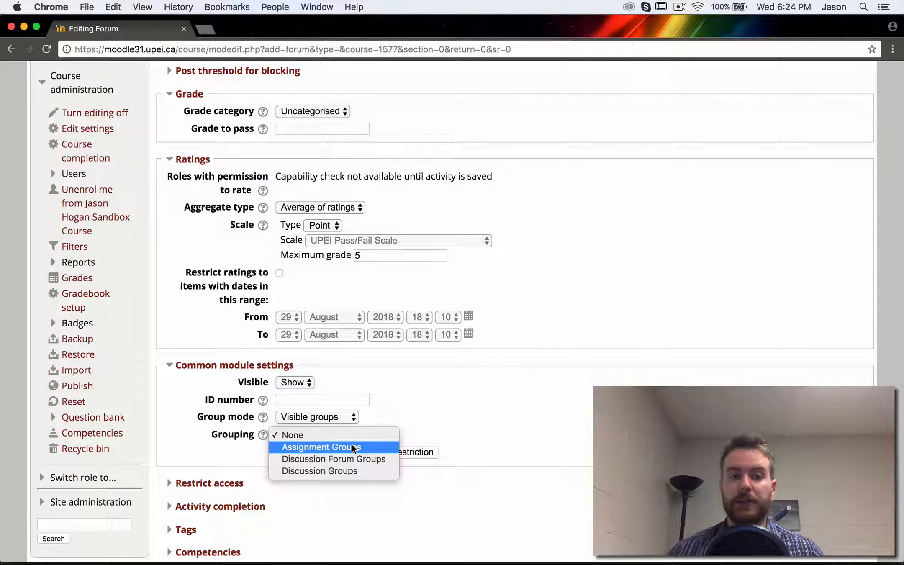
left_click(485, 404)
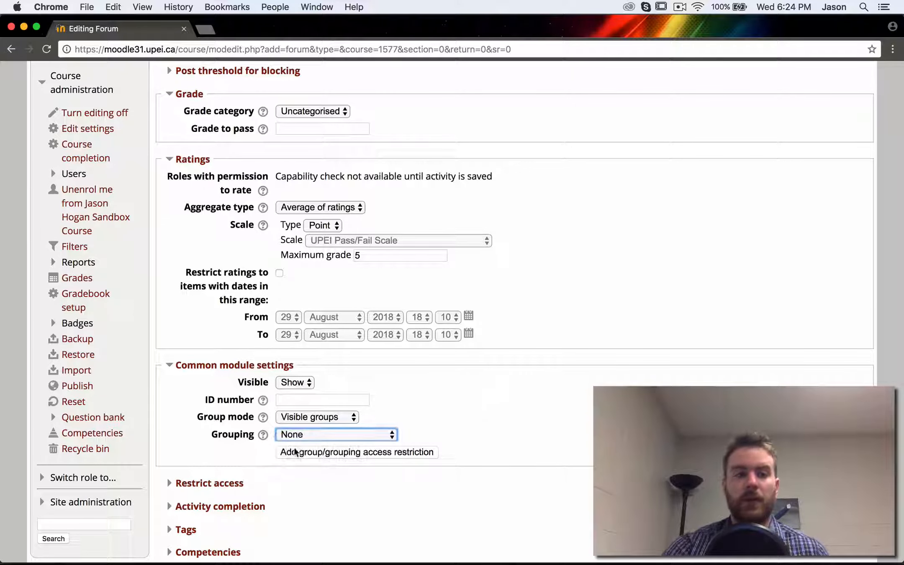
- Expand the activity completion settings and set completion tracking to Show activity as complete when conditions are met
scroll(219, 509, "down", 5)
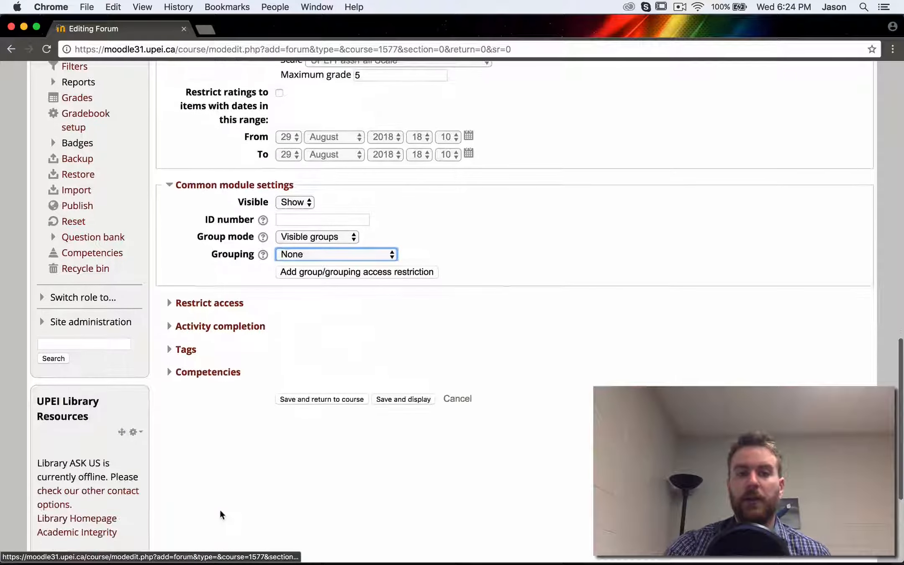
left_click(229, 328)
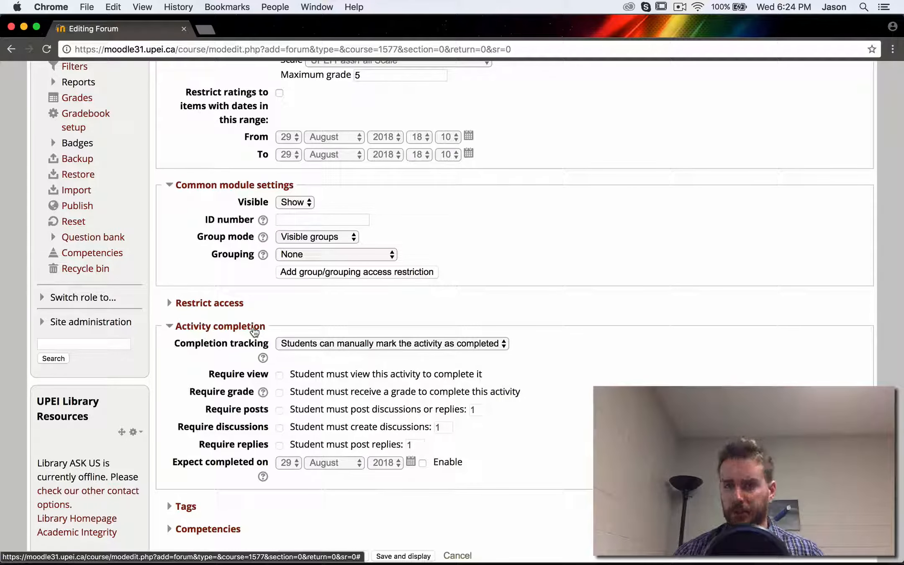
left_click(394, 343)
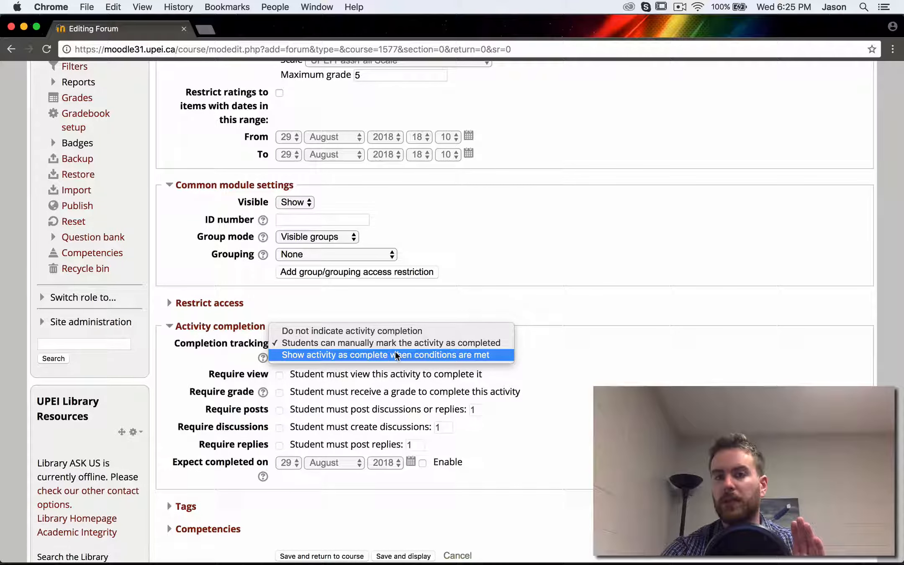
left_click(395, 355)
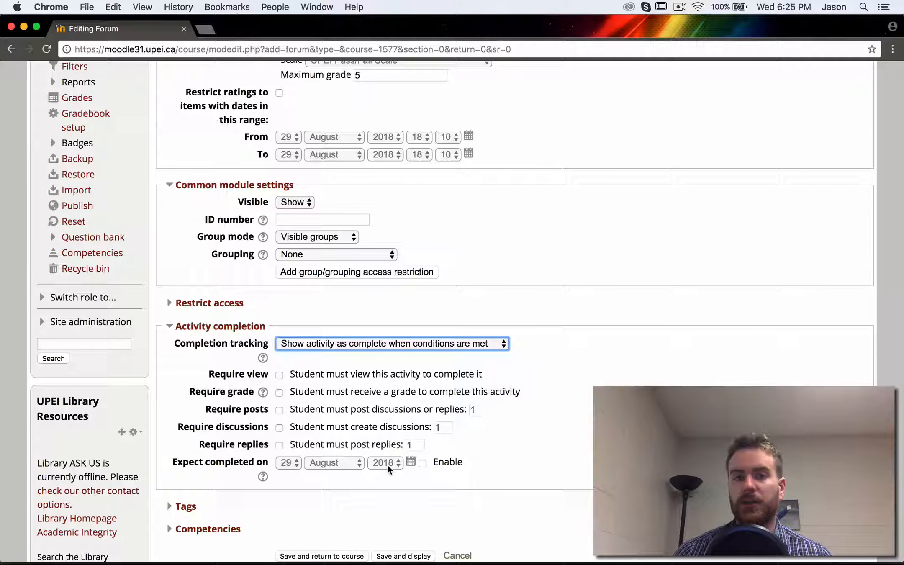
- Require students to post 3 discussions or replies to complete the forum
left_click(279, 410)
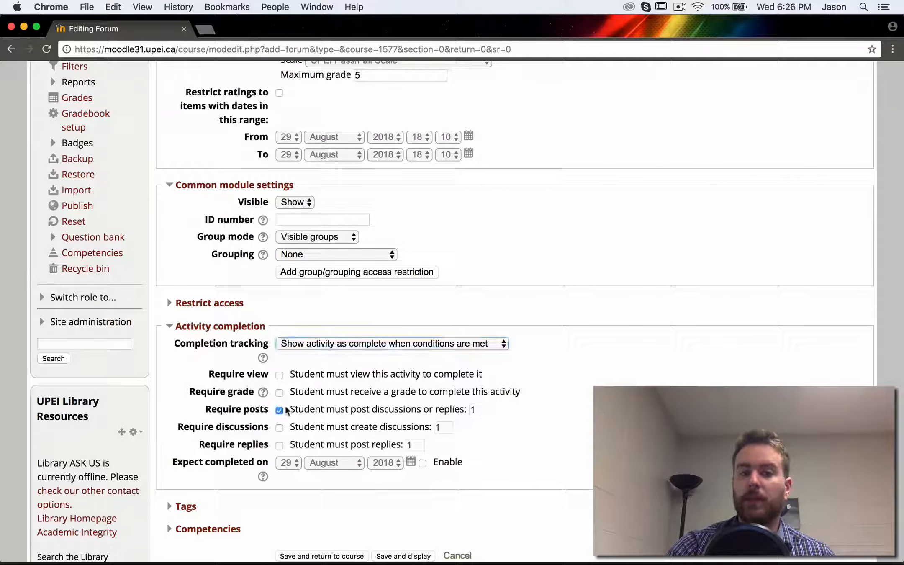
double_click(474, 409)
key("BackSpace")
type("3")
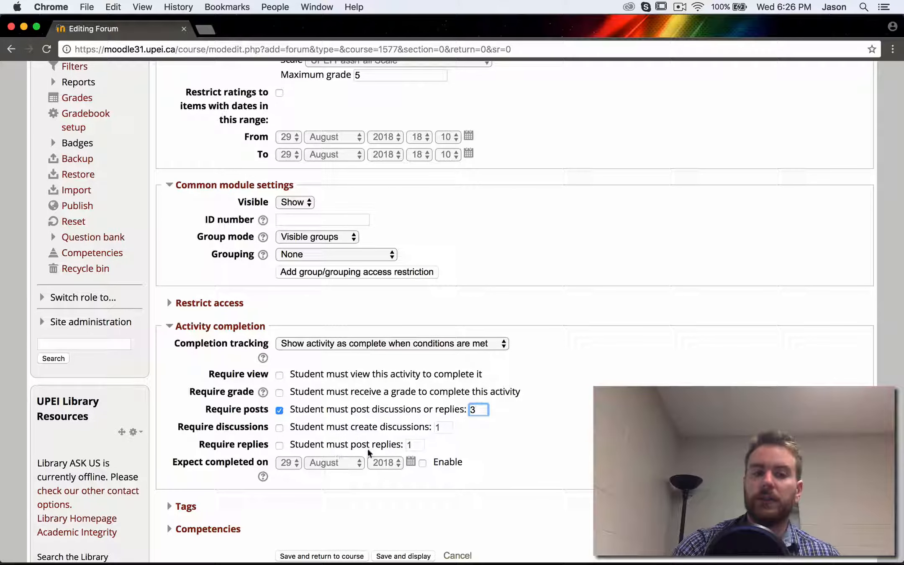
- Enable the expected completion date, set it to 4 September 2018, and save the forum, returning to the course
left_click(423, 462)
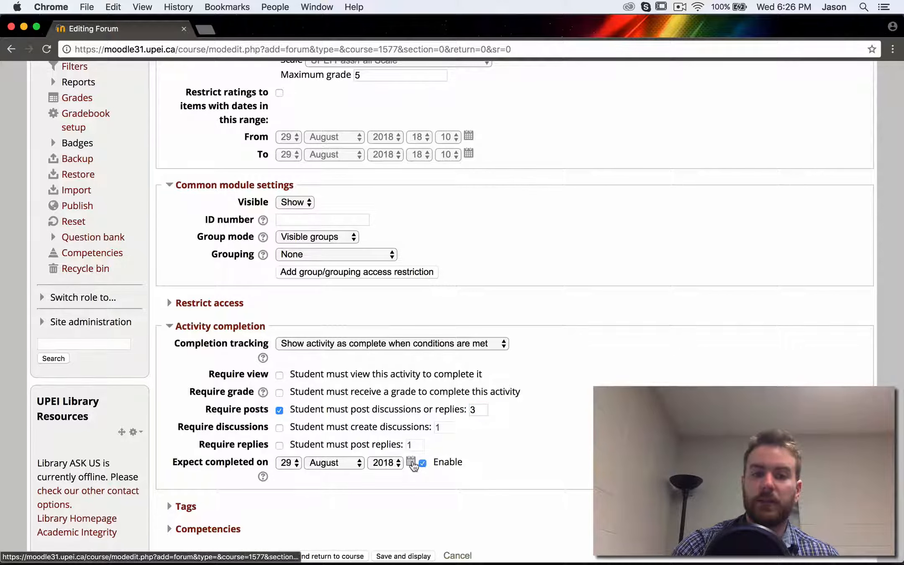
left_click(410, 461)
left_click(453, 319)
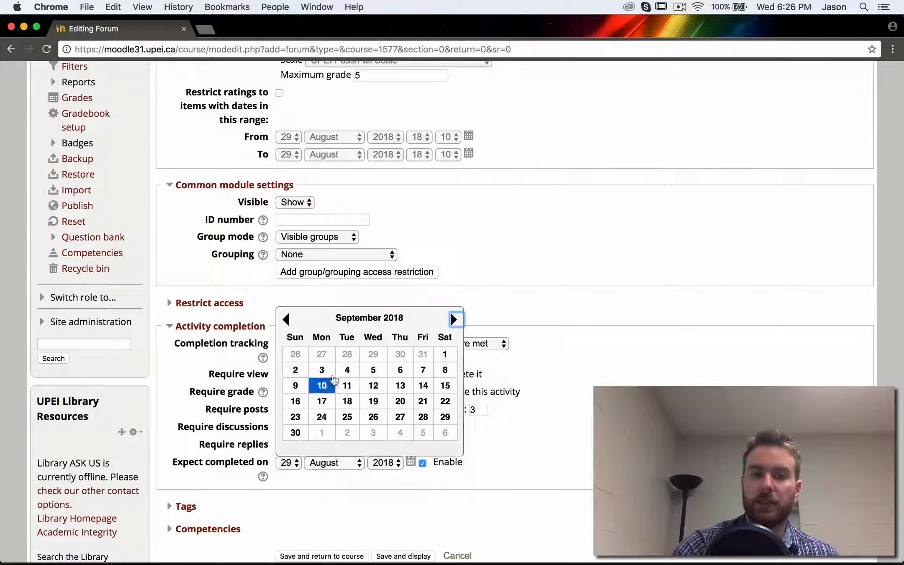
left_click(346, 370)
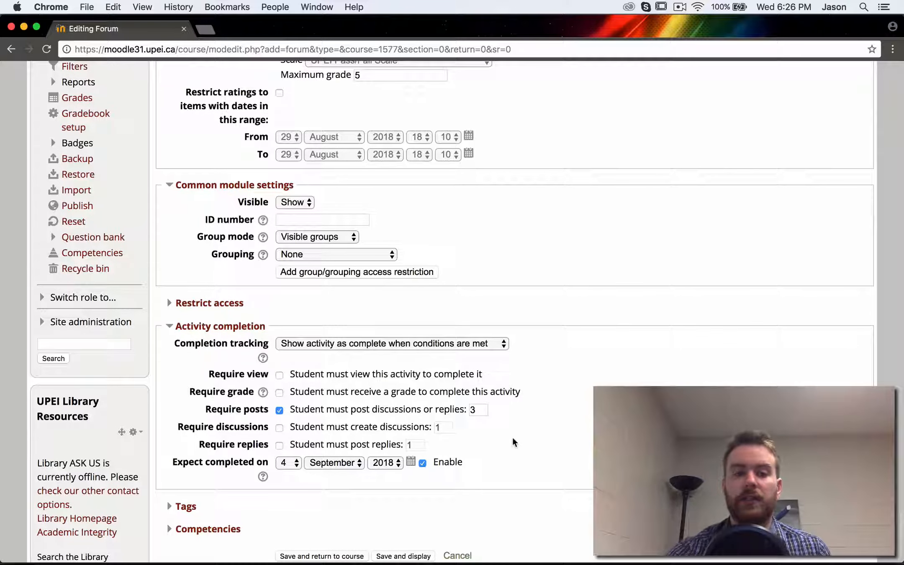
scroll(512, 437, "down", 5)
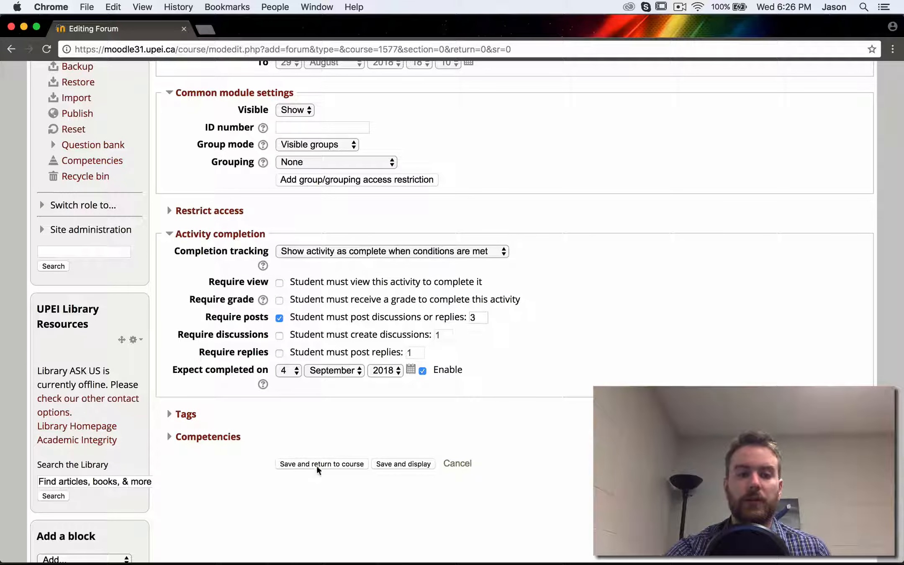
left_click(316, 464)
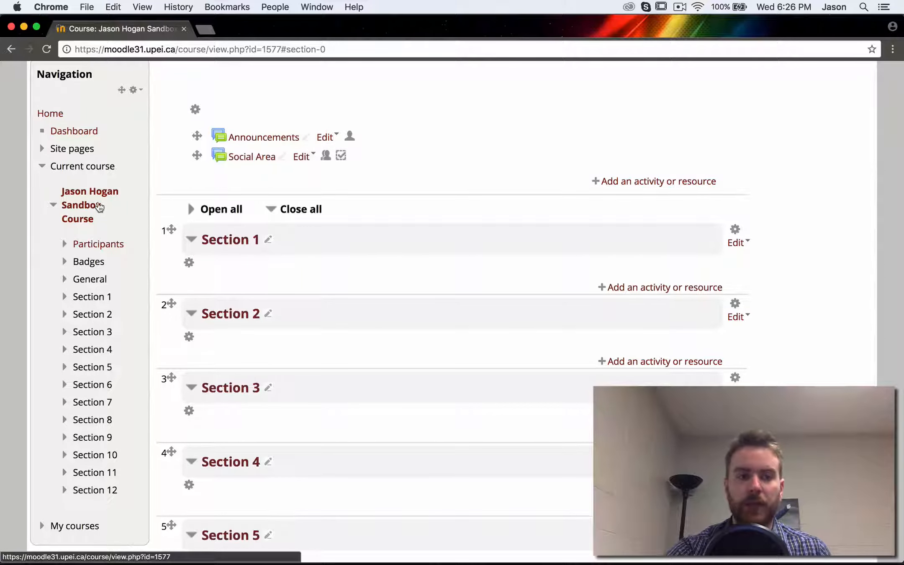
- Open the course's Activity completion report to examine participants' progress on the Social Area forum
scroll(99, 206, "down", 15)
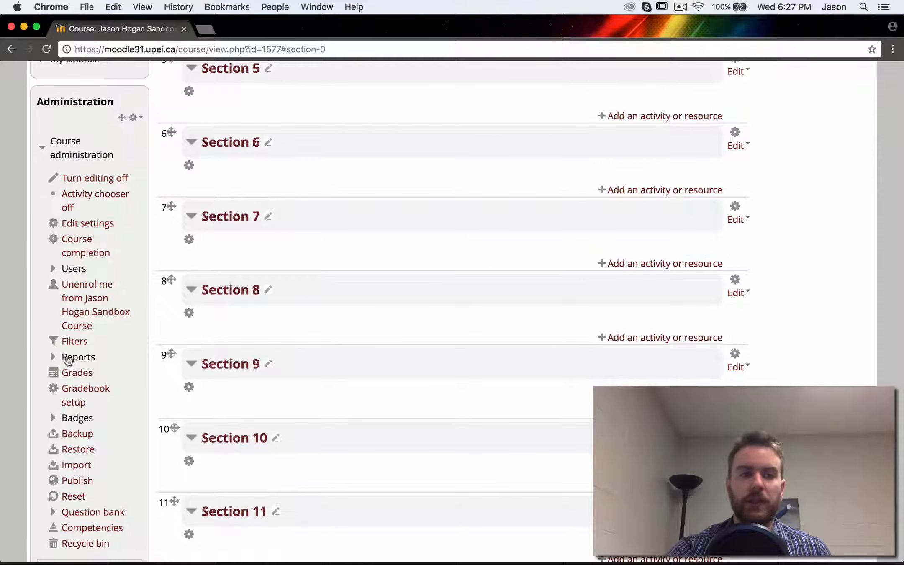
left_click(84, 363)
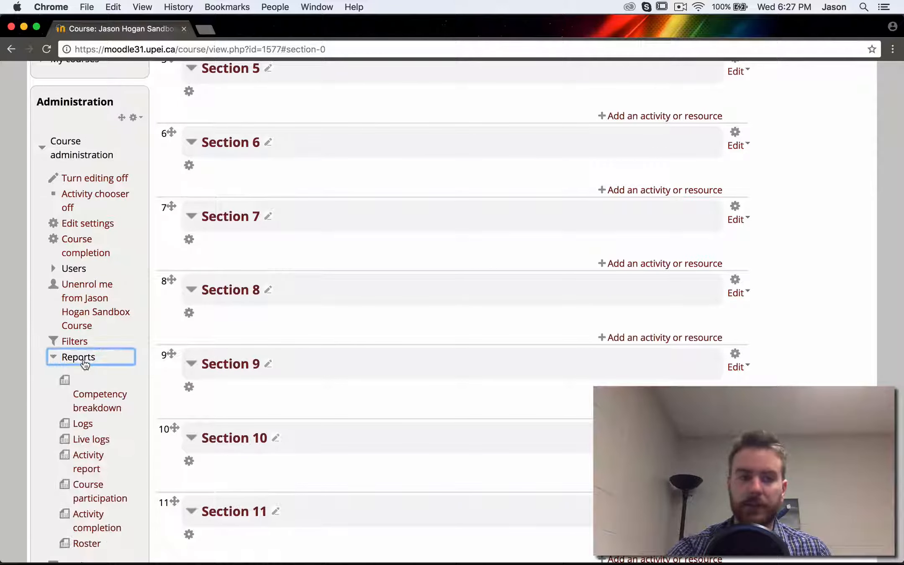
scroll(96, 447, "down", 3)
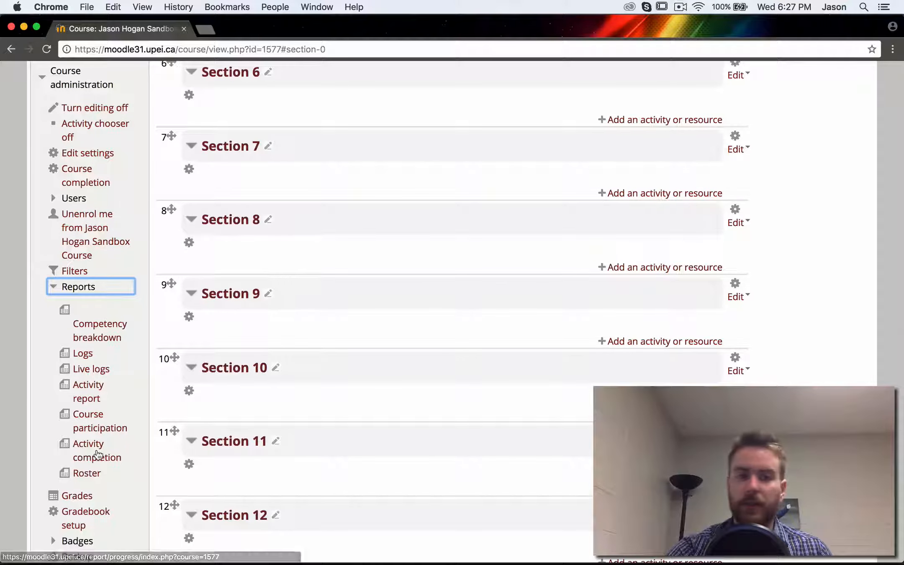
left_click(97, 453)
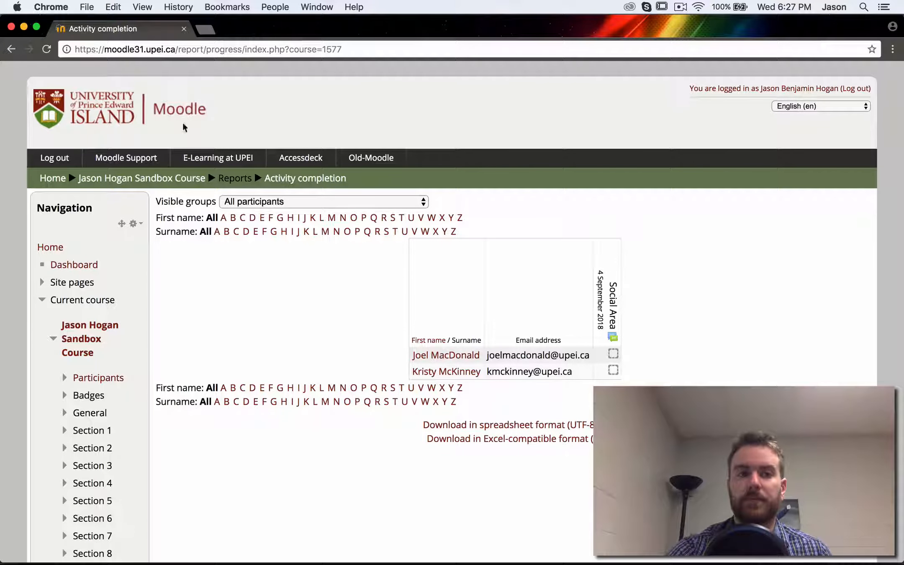
- Return to the course, open the Social Area forum, and start a new discussion topic
left_click(96, 179)
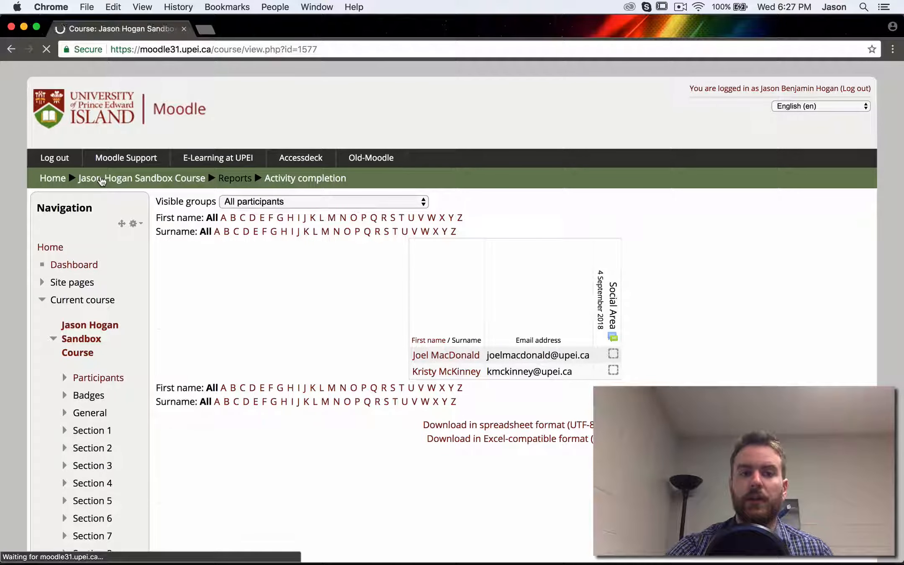
left_click(253, 293)
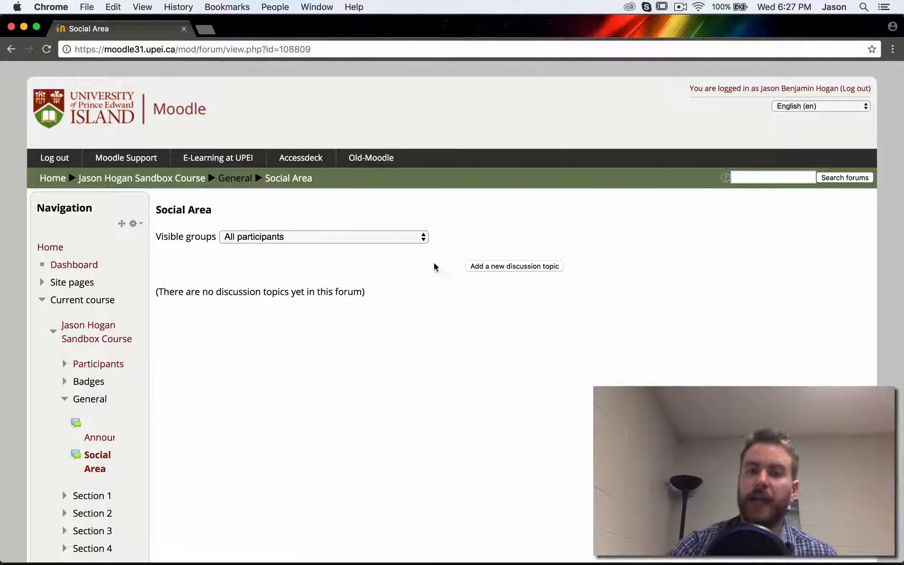
left_click(493, 266)
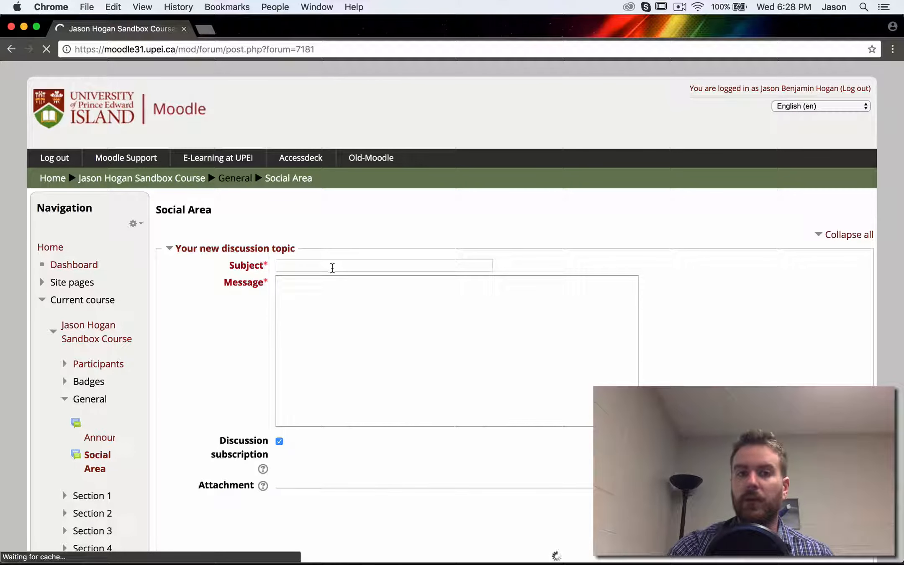
- Enter "Introduction" as the subject of the new discussion topic
left_click(331, 267)
left_click(334, 341)
left_click(323, 290)
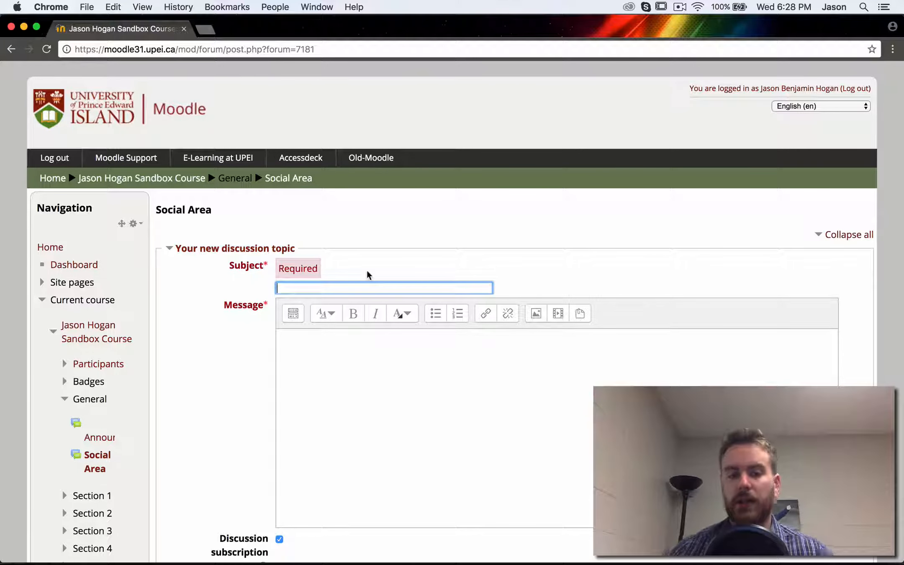
type("Inf")
key("BackSpace")
type("troducation")
key("BackSpace")
key("BackSpace")
key("BackSpace")
key("BackSpace")
key("BackSpace")
type("tion")
- Write the message as a greeting giving the poster's first name, followed by the line "I'm an E-Learning Instructional Designer!"
key("Tab")
key("Tab")
type("Hi my name is Jason,")
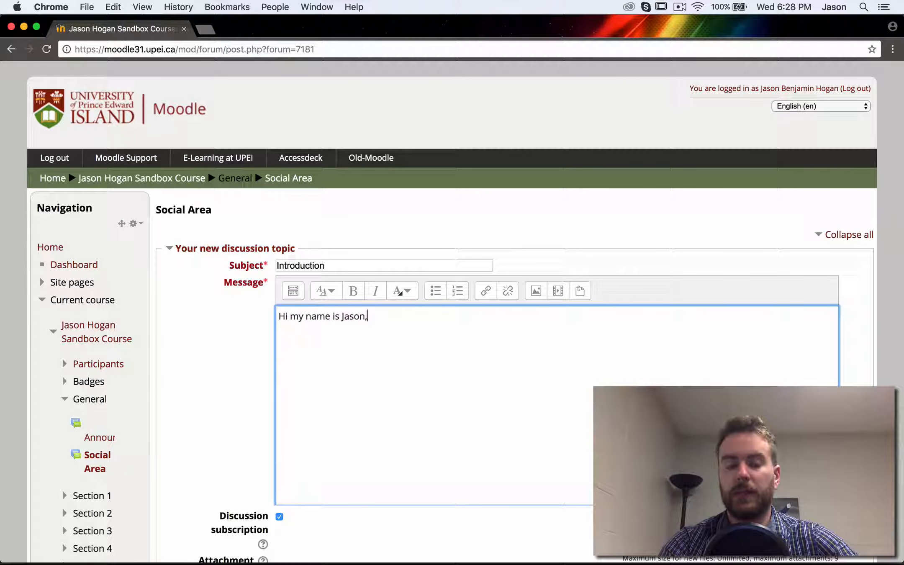
key("Return")
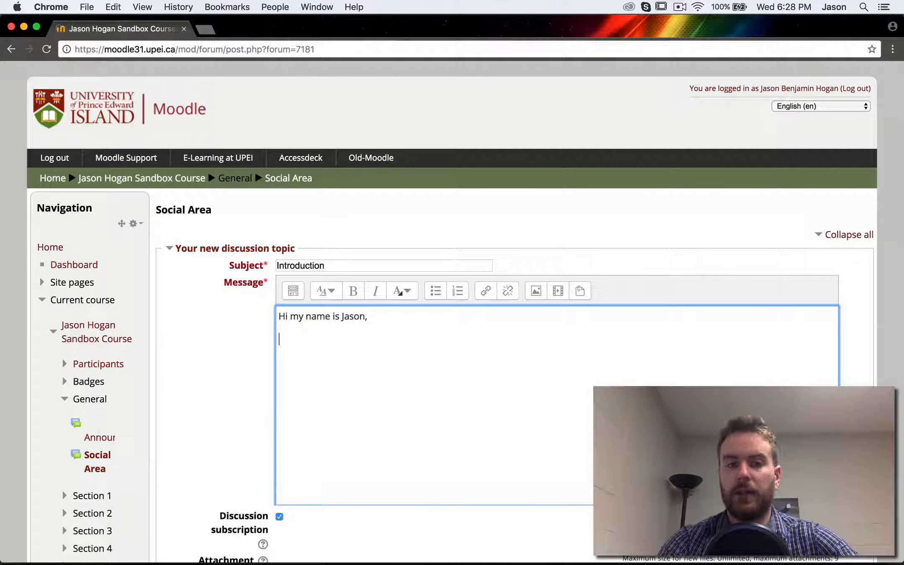
type("I'm an ")
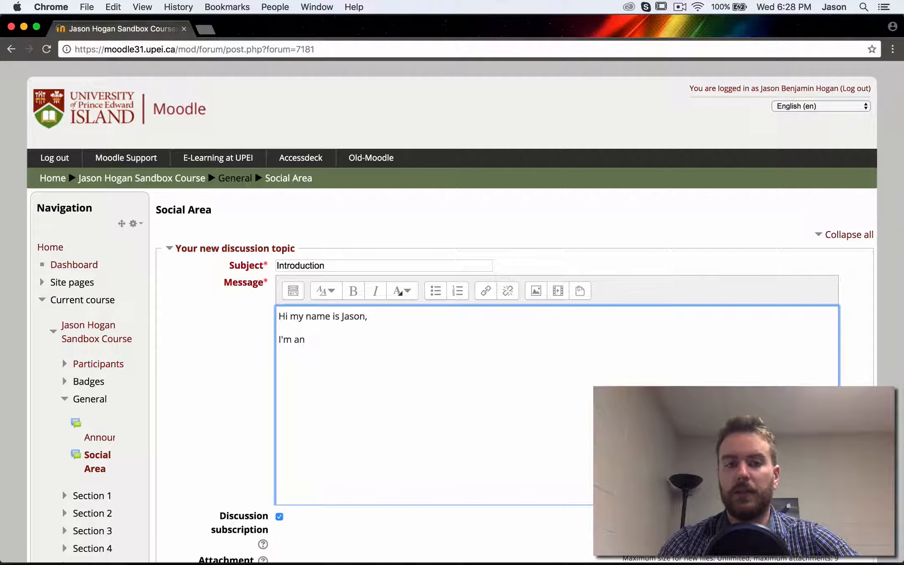
type("E-IE")
key("BackSpace")
key("BackSpace")
type("L")
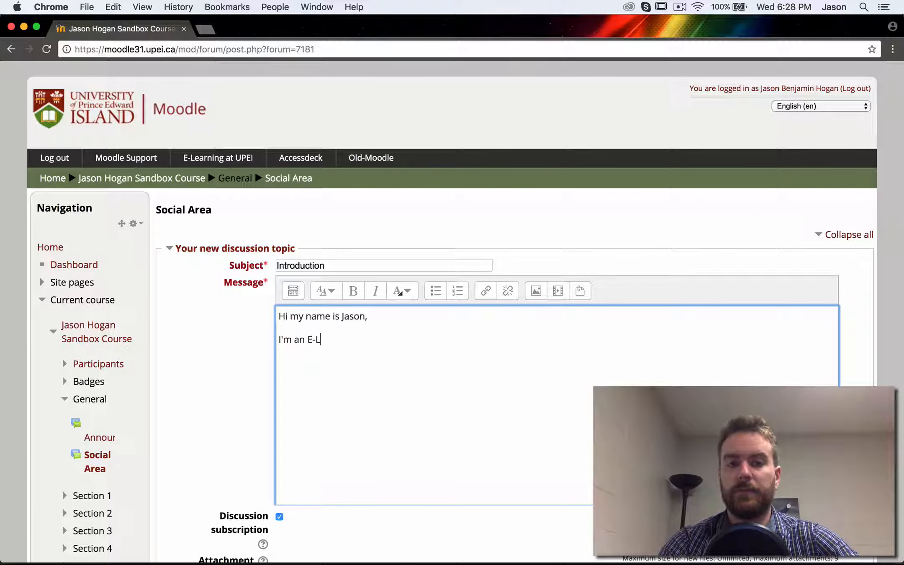
type("earning Instruc")
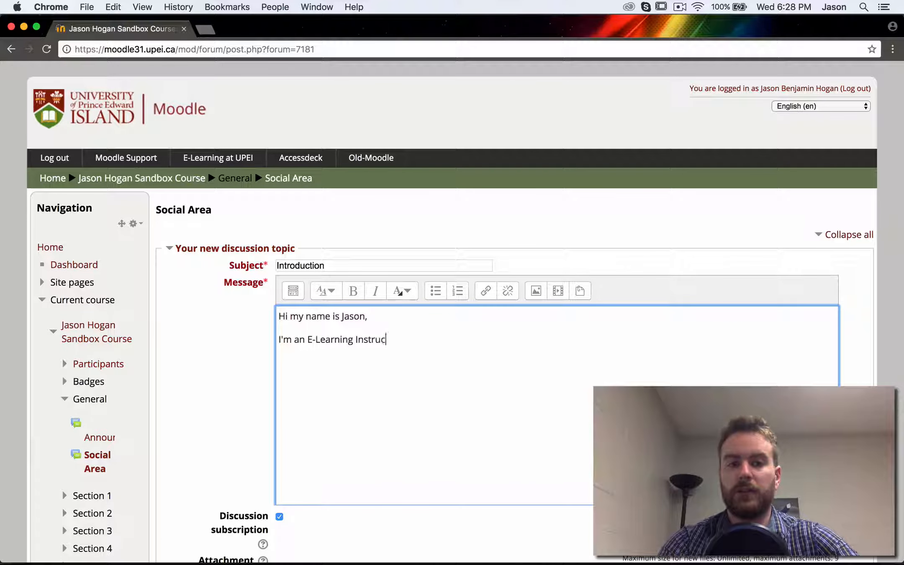
type("tional Designer!")
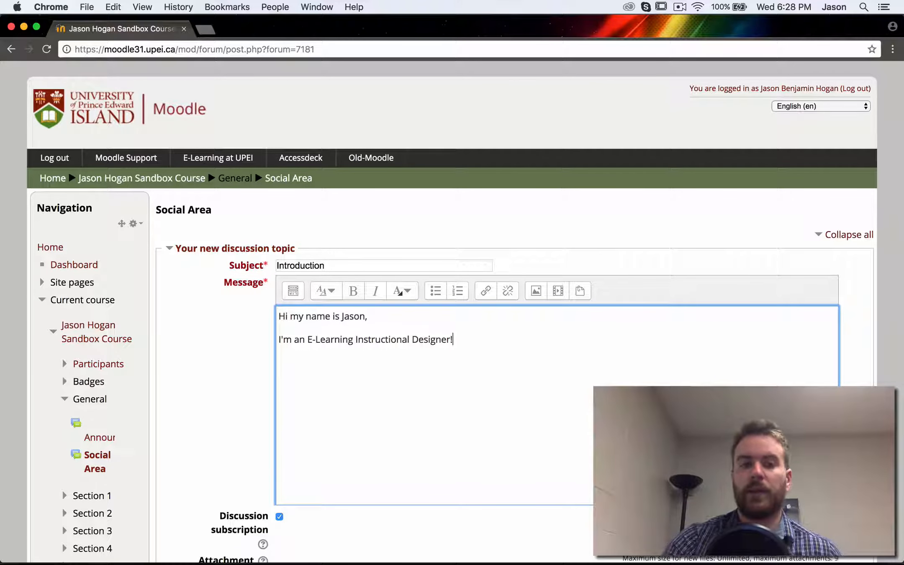
scroll(287, 240, "down", 1)
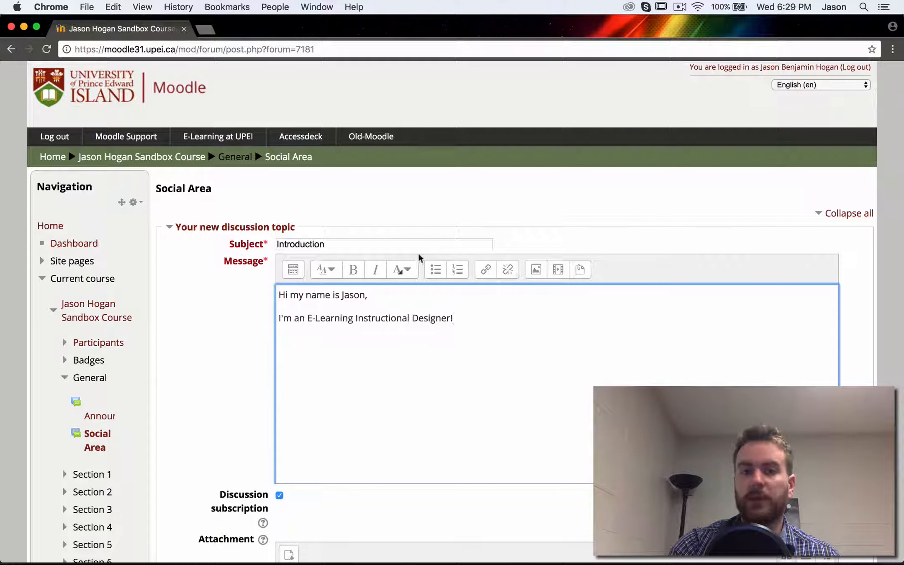
left_click(406, 269)
left_click(404, 268)
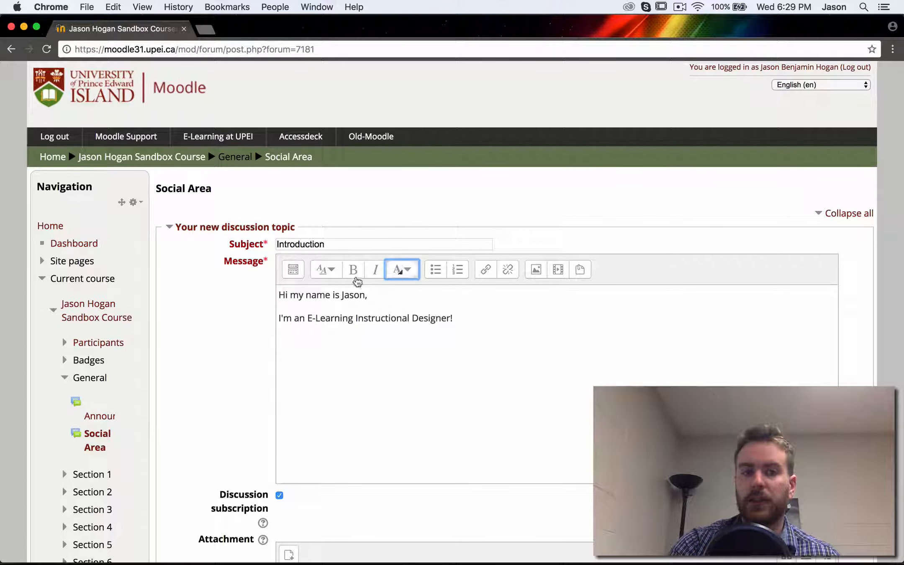
left_click(325, 272)
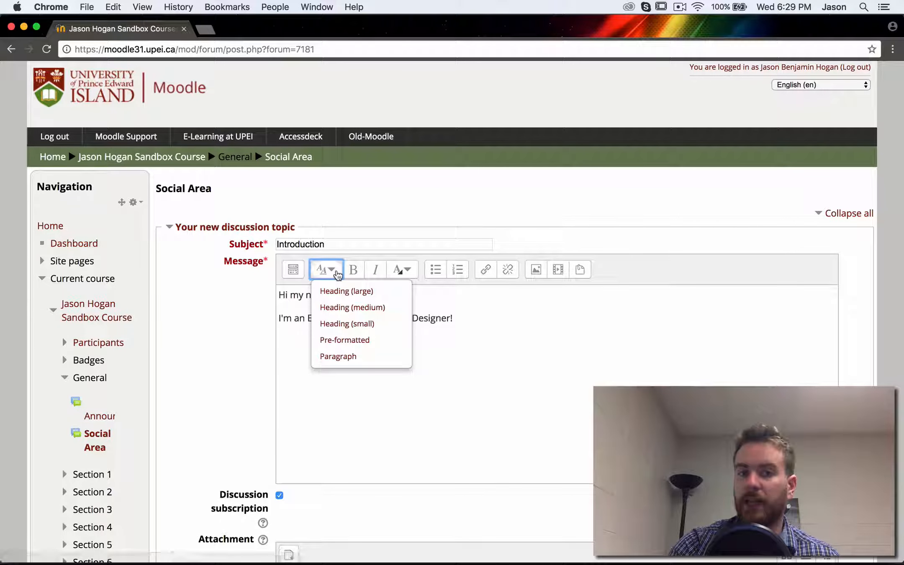
left_click(316, 266)
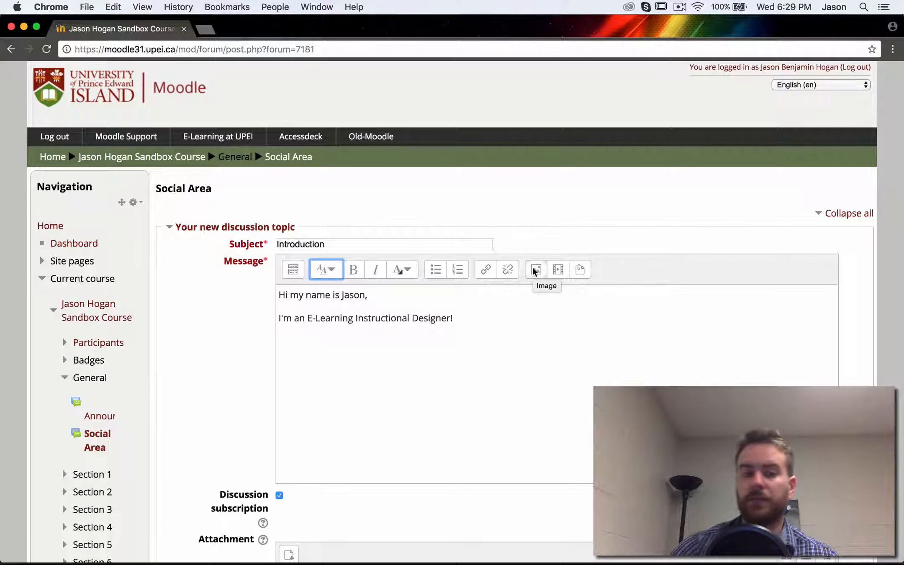
- Try the option to post a copy of the discussion to all groups and clear it again
scroll(534, 271, "down", 5)
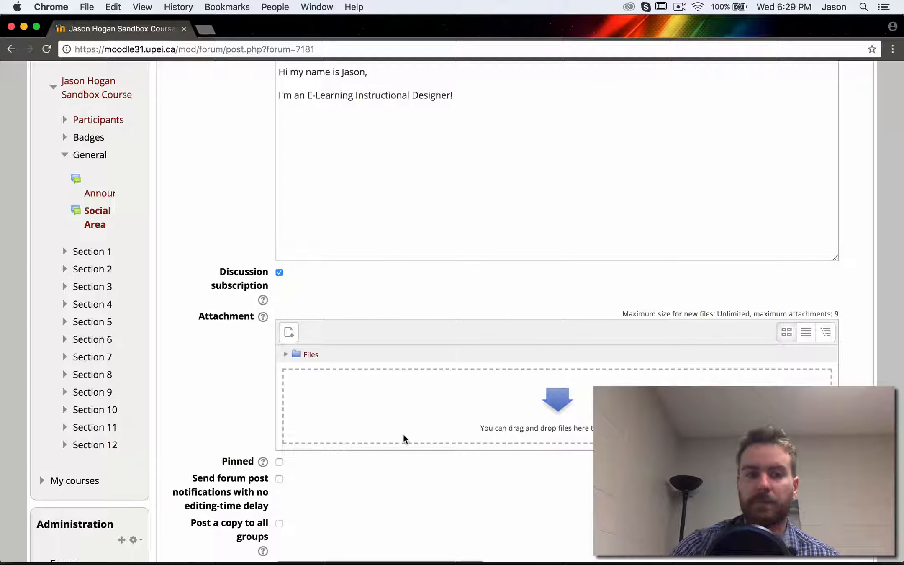
scroll(307, 446, "down", 3)
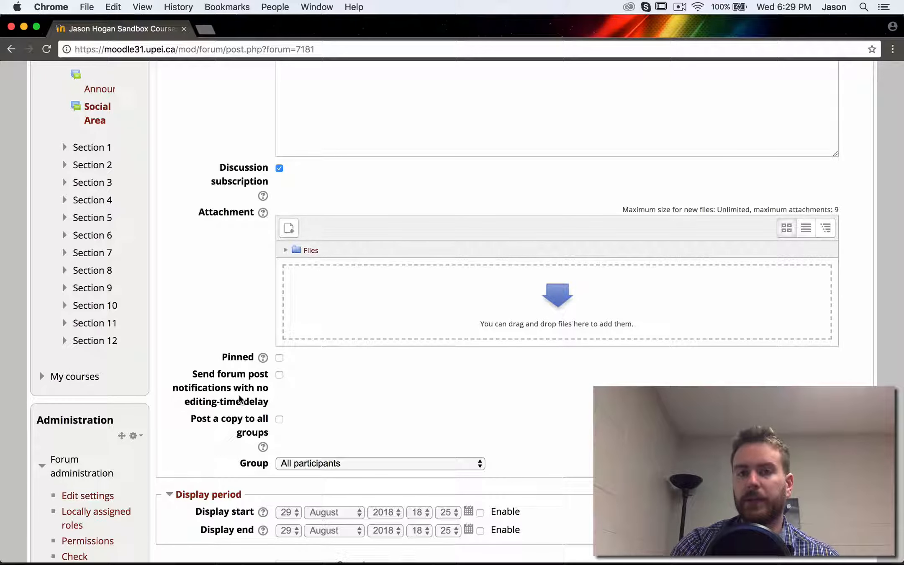
left_click(279, 374)
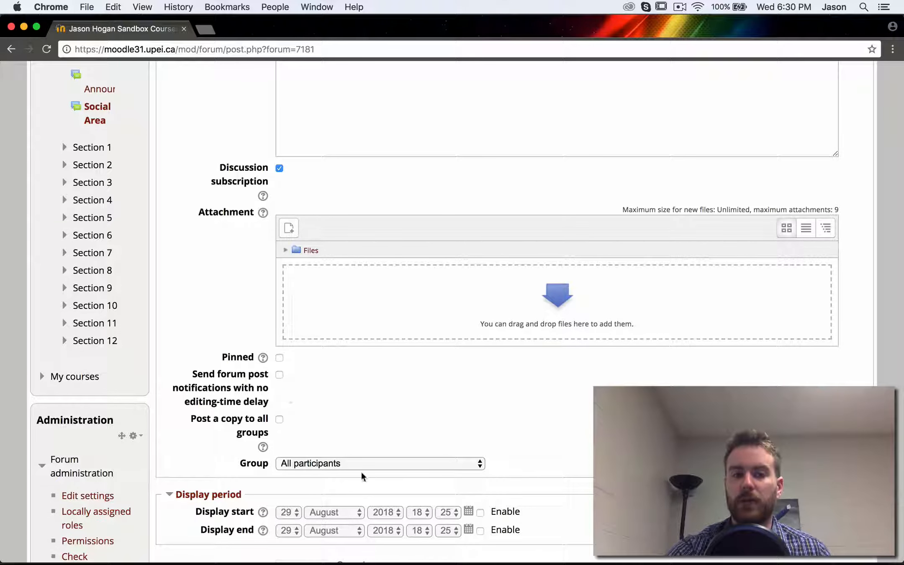
scroll(338, 445, "down", 3)
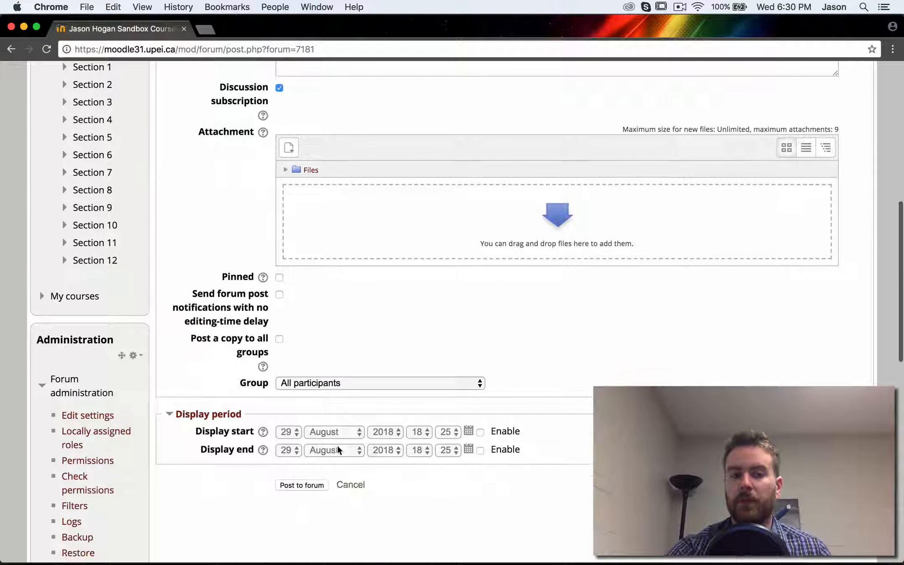
left_click(280, 339)
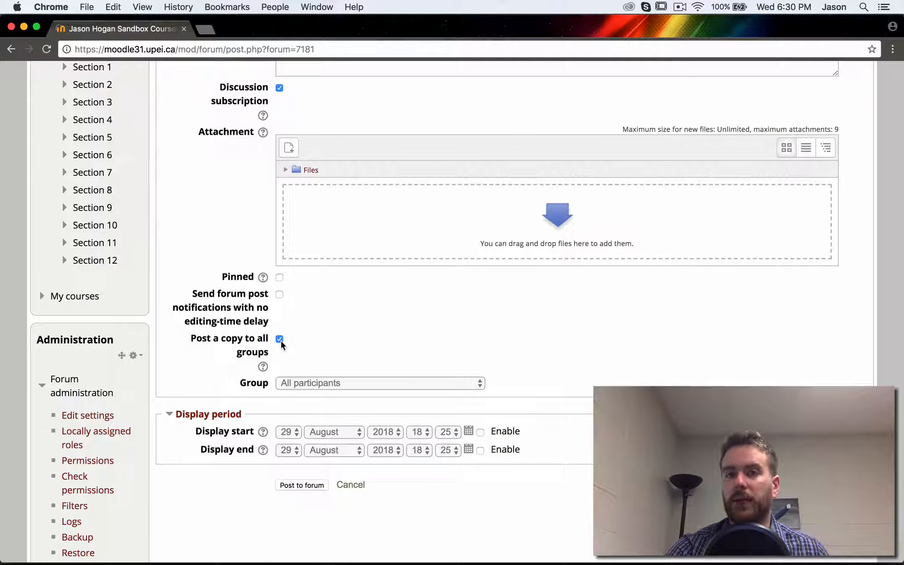
left_click(280, 340)
- Assign the Introduction discussion to Group 3 and post it to the forum
left_click(331, 382)
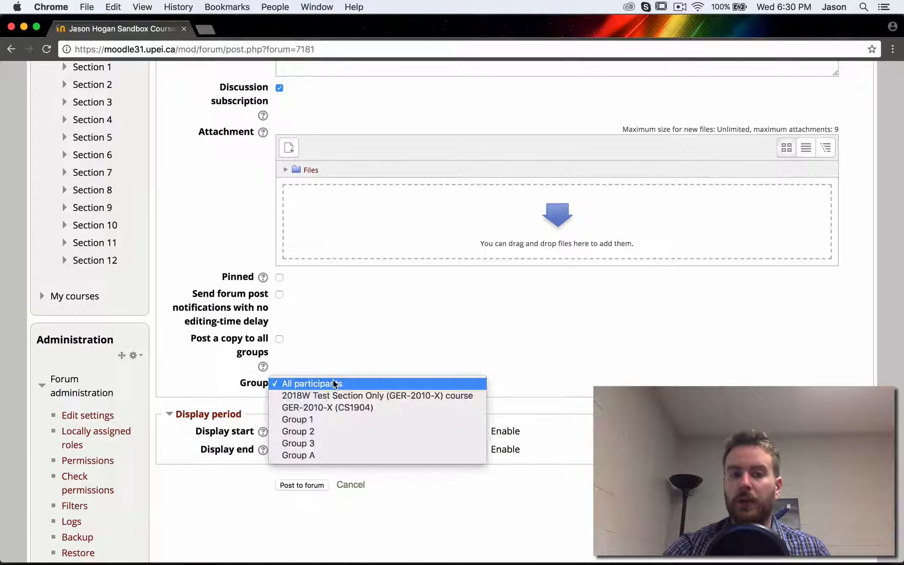
left_click(331, 440)
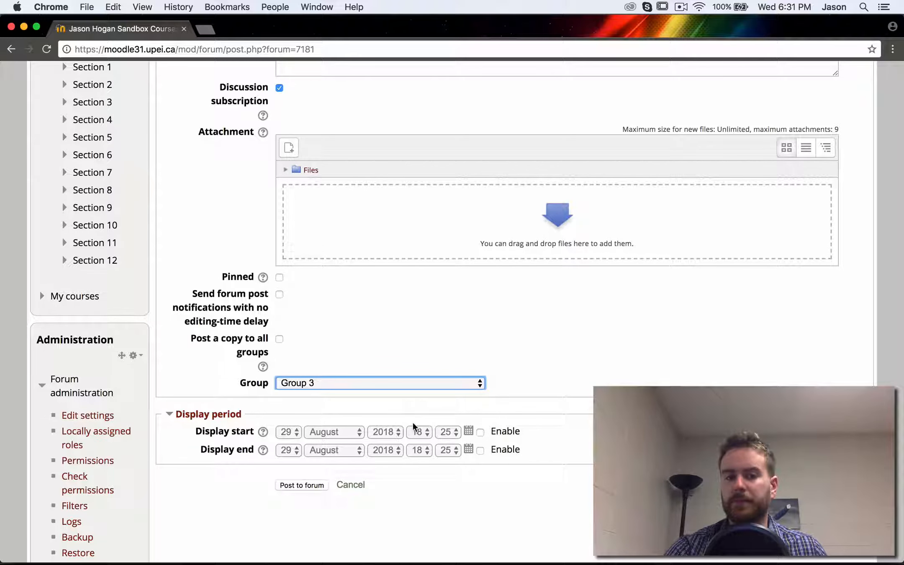
left_click(279, 485)
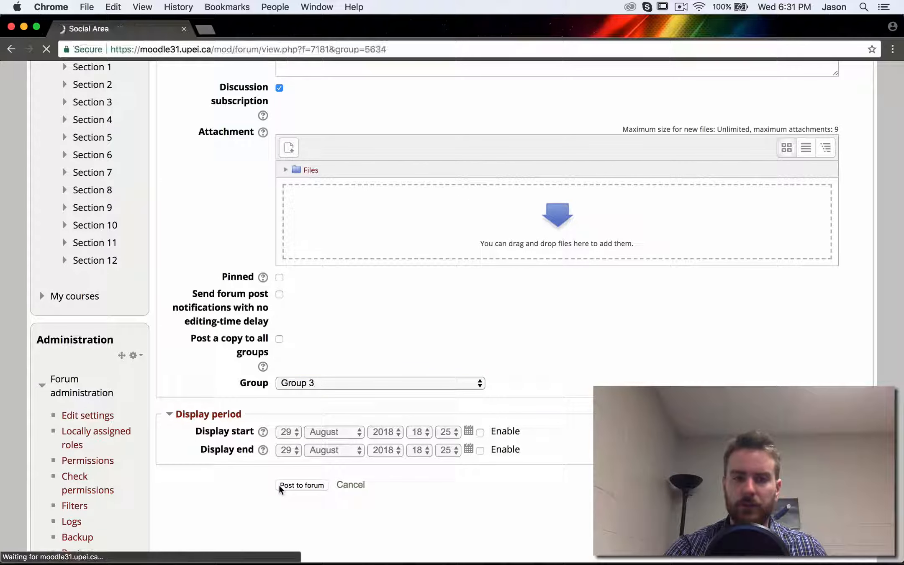
- Review the posted discussion's entry in the forum list, open the Introduction discussion, and examine the reply's permalink and parent post
scroll(292, 356, "down", 2)
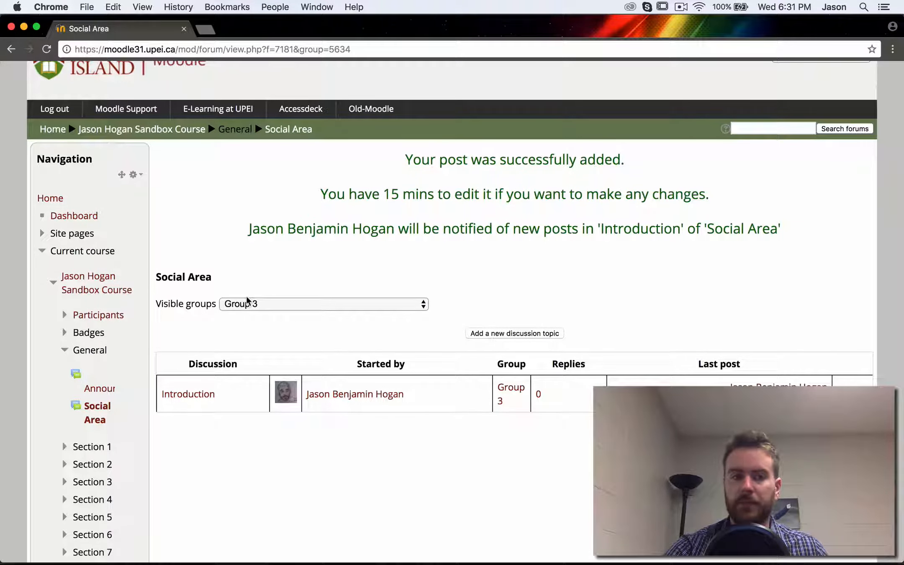
scroll(245, 297, "down", 5)
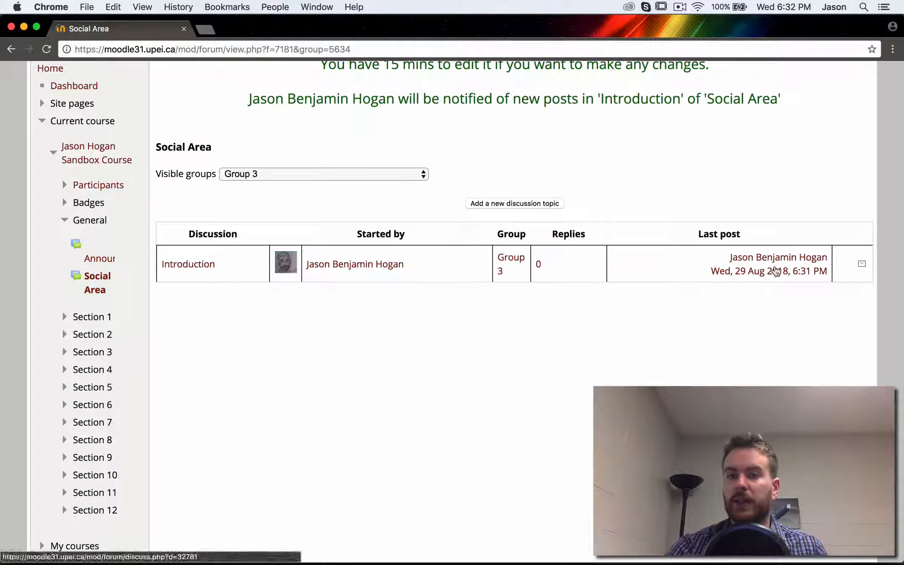
left_click(862, 269)
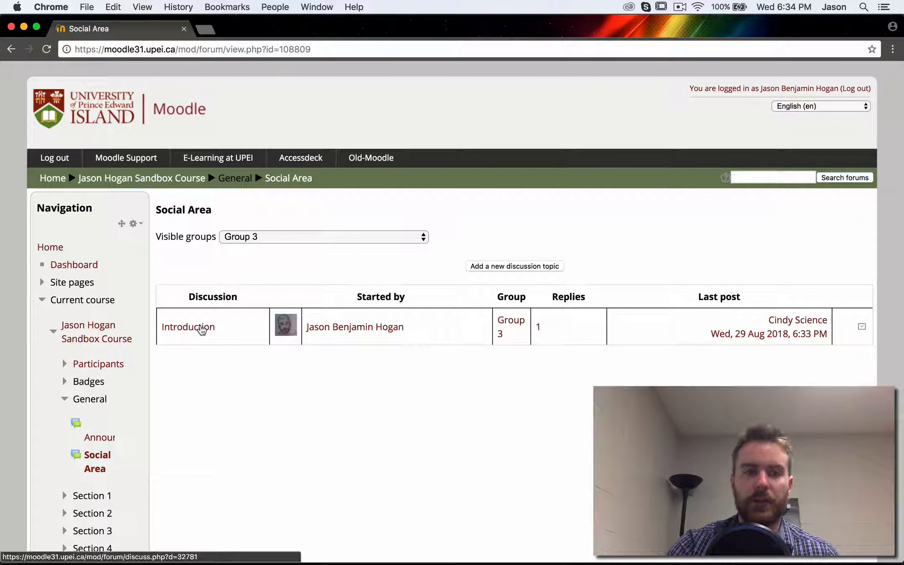
left_click(202, 328)
scroll(303, 372, "down", 3)
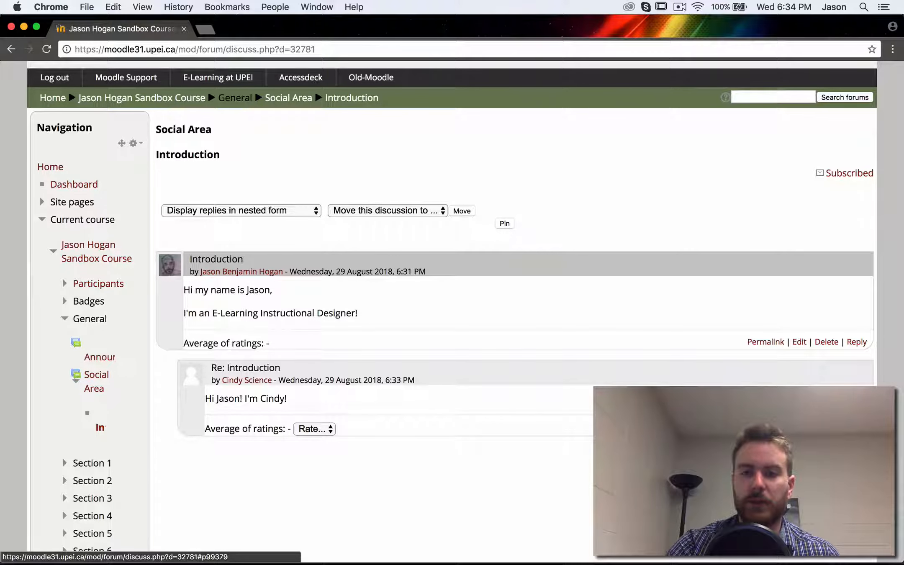
left_click(686, 427)
scroll(644, 335, "up", 5)
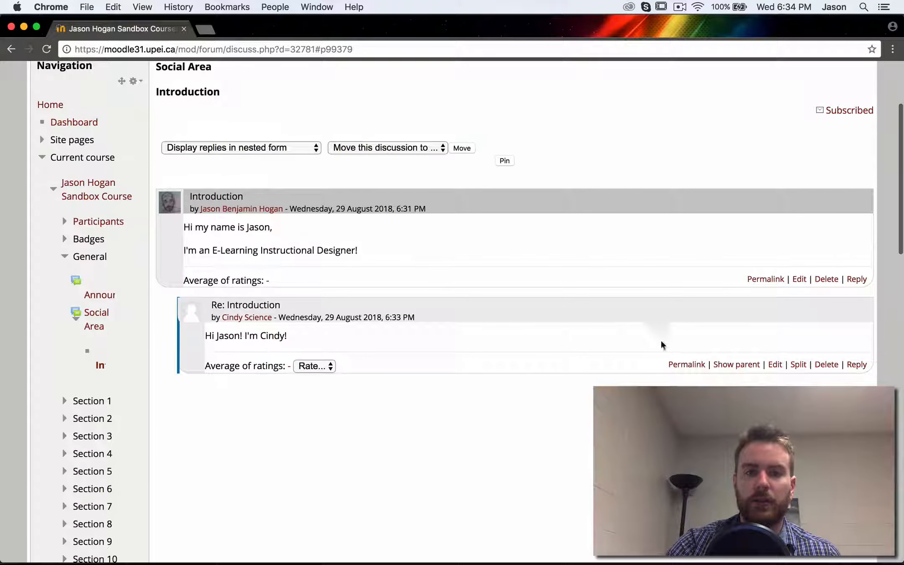
left_click(729, 365)
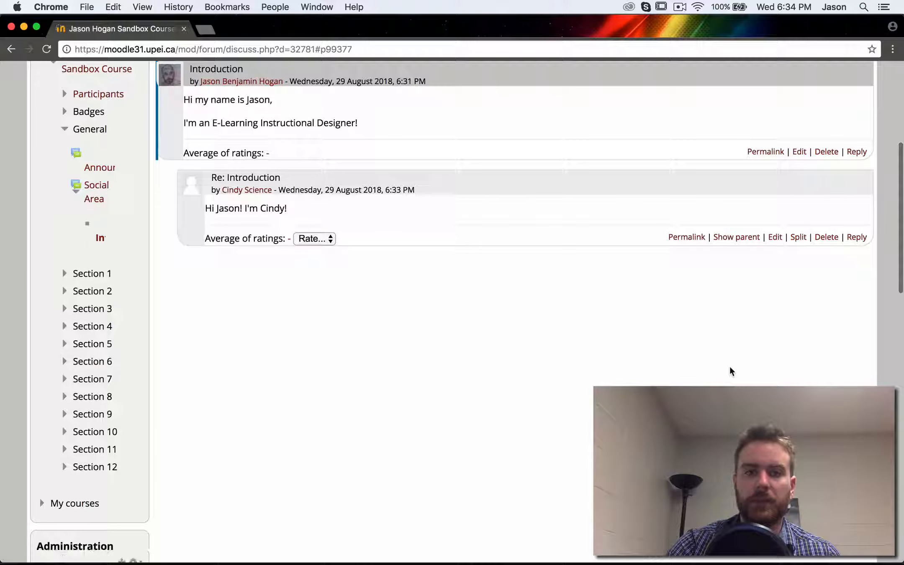
scroll(729, 366, "up", 3)
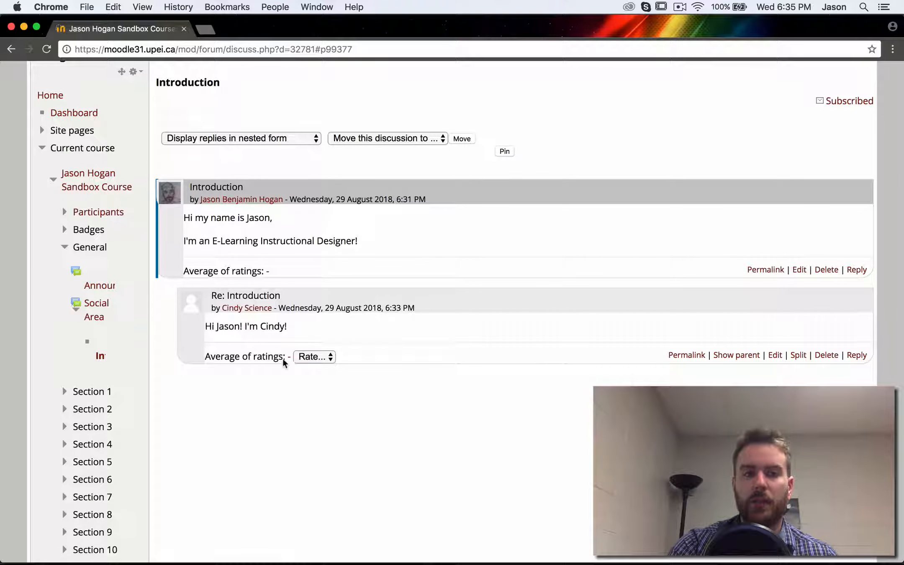
- Rate the participant's reply to the Introduction post 4 and return to the course page
left_click(315, 357)
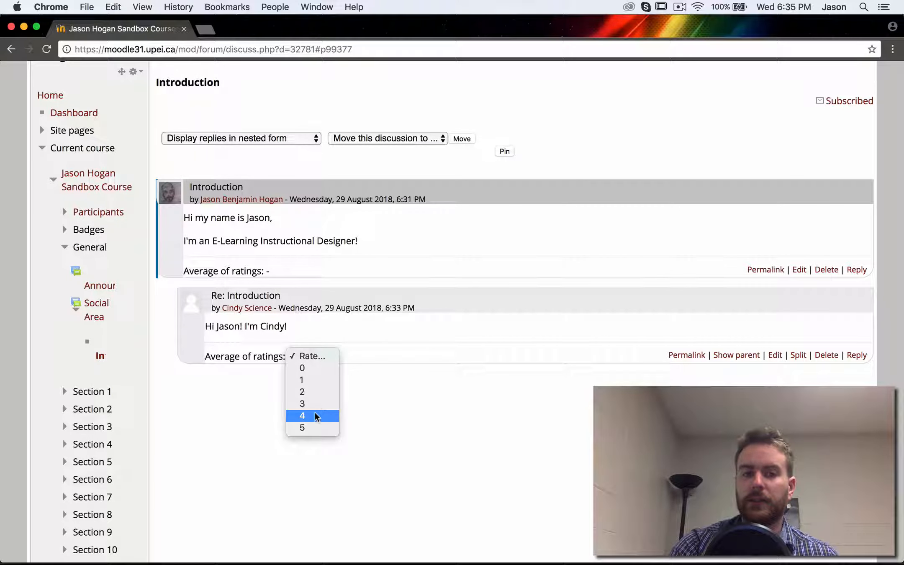
key("Escape")
key("4")
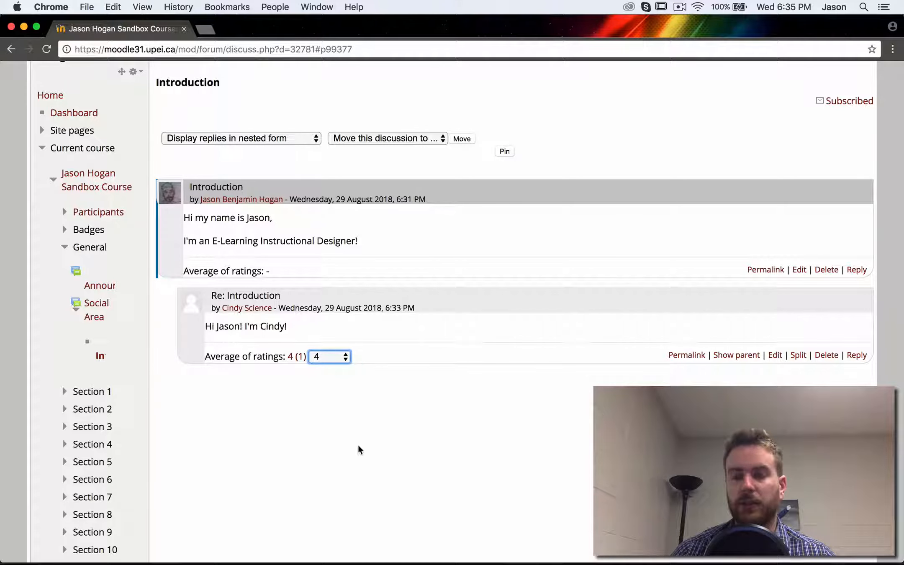
scroll(309, 325, "up", 5)
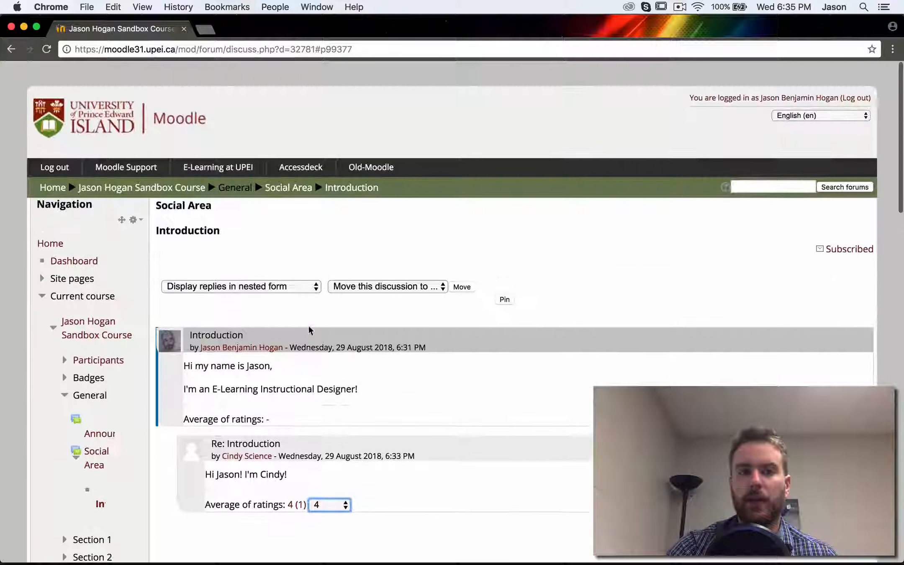
left_click(178, 188)
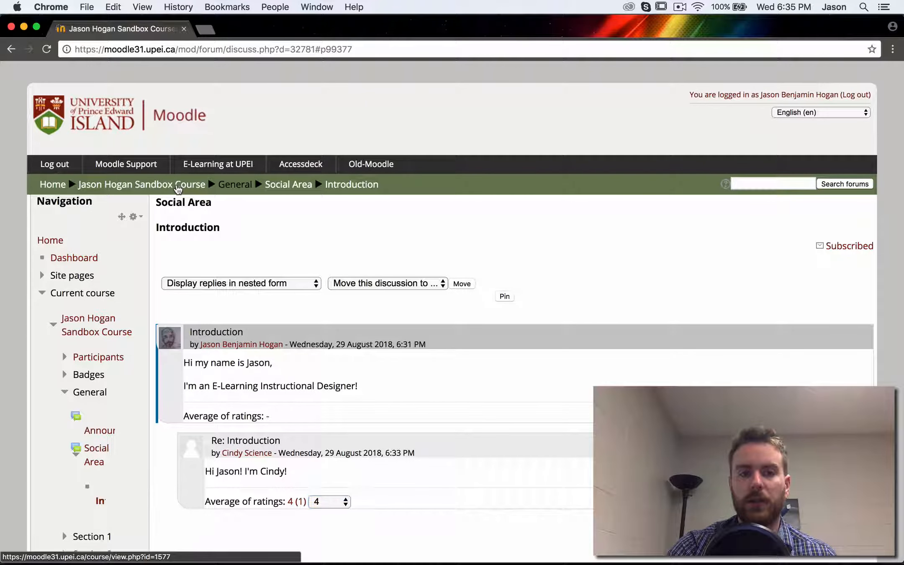